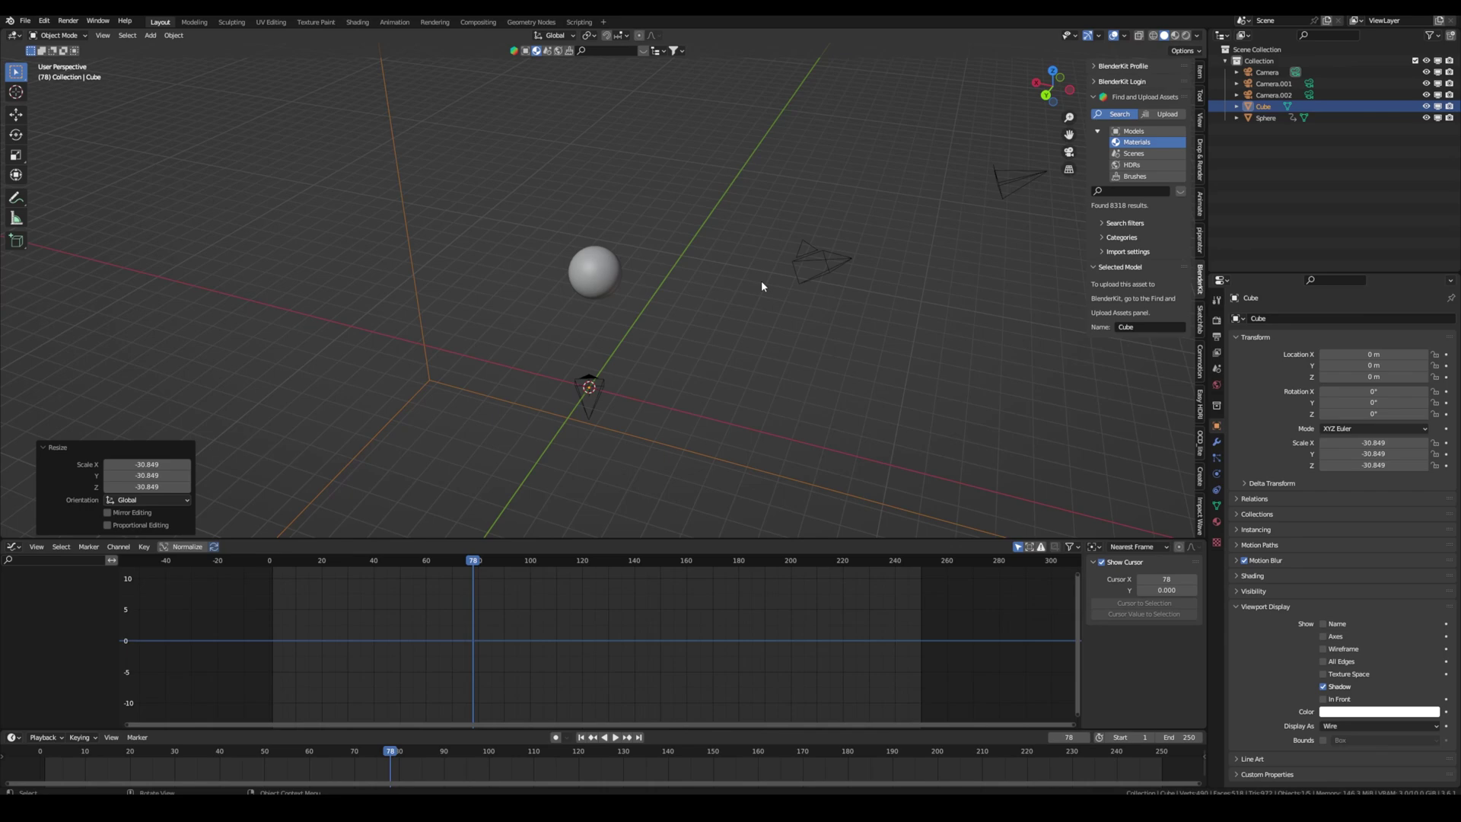
Look through the scene camera and scrub the animation to around frame 79.
{"action": "middle_click_drag", "start_coordinate": [841, 262], "coordinate": [815, 259]}
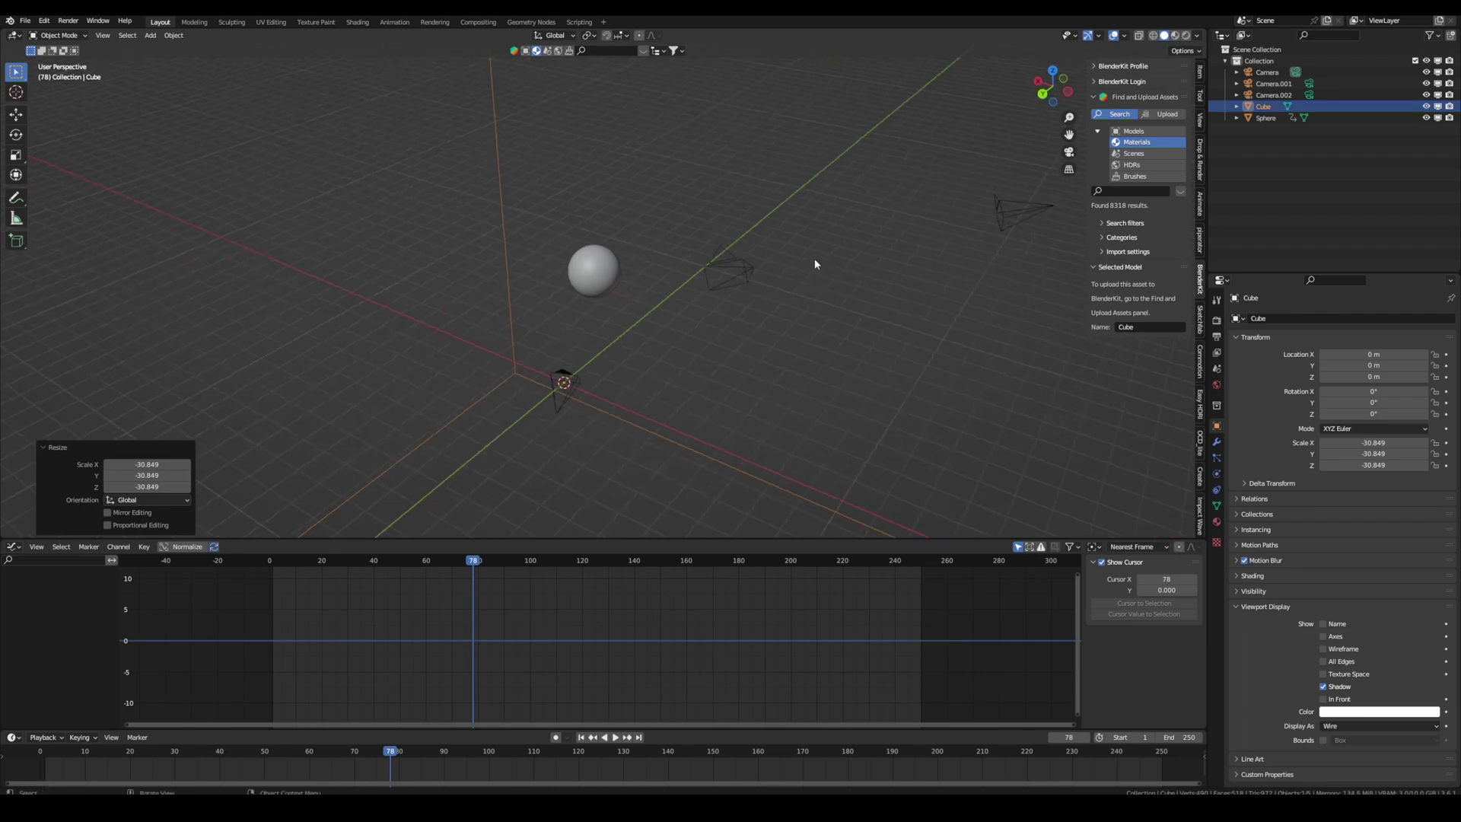
{"action": "left_click", "coordinate": [1067, 154]}
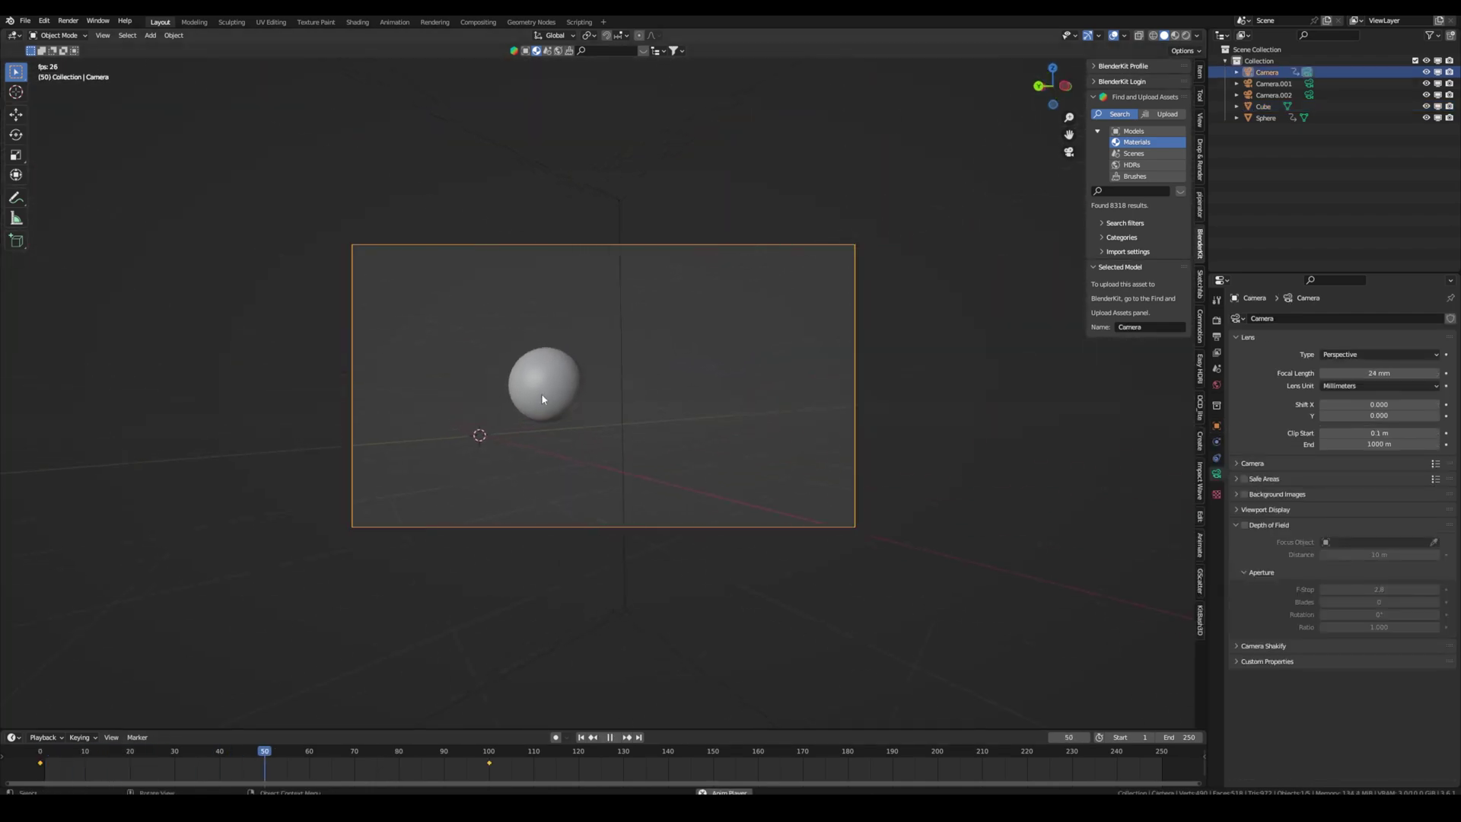
{"action": "left_click_drag", "start_coordinate": [436, 755], "coordinate": [395, 760]}
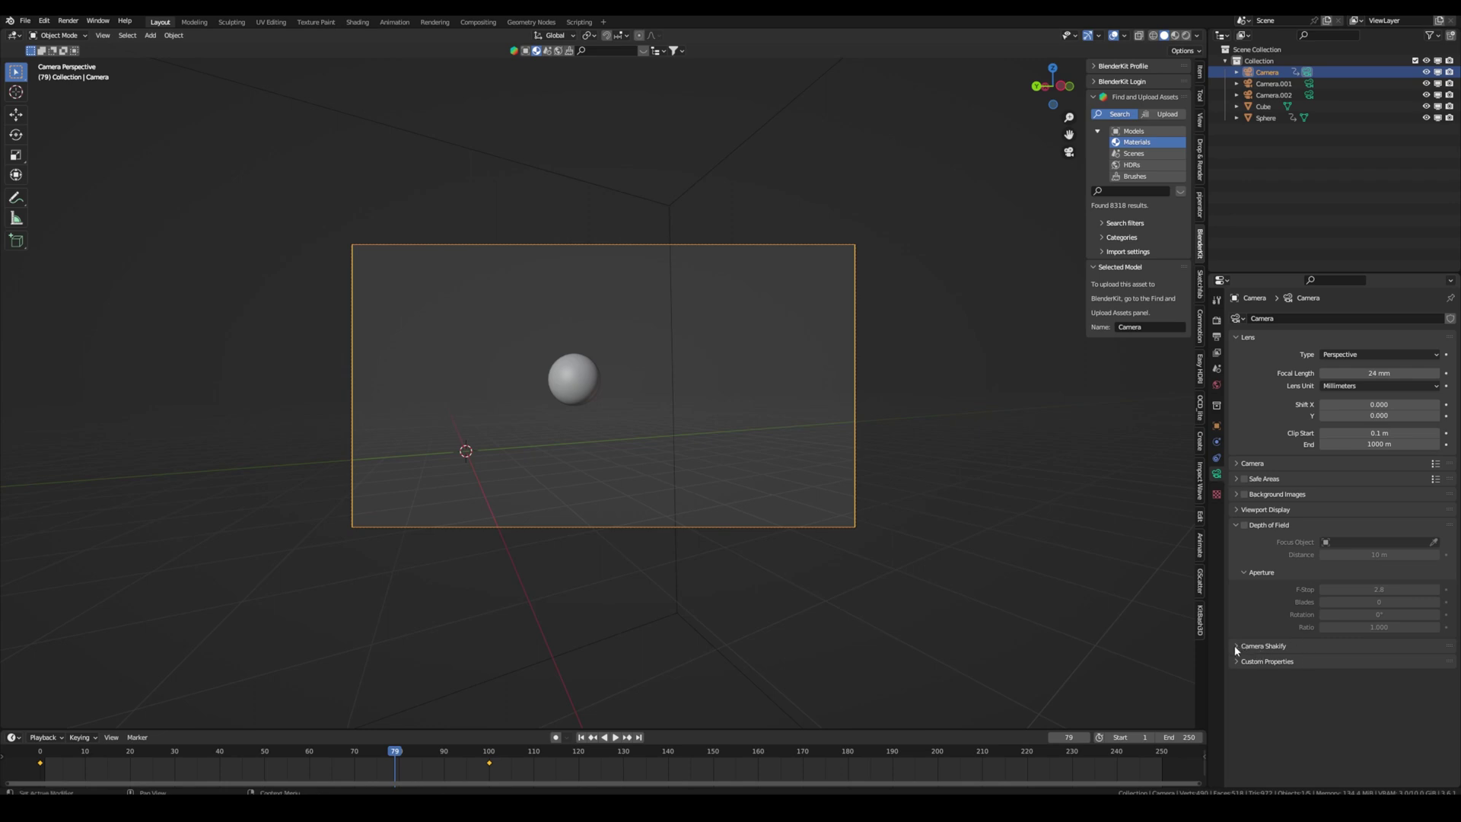
Add a Camera Shakify shake item to the camera and play the animation from the start.
{"action": "left_click", "coordinate": [1283, 646]}
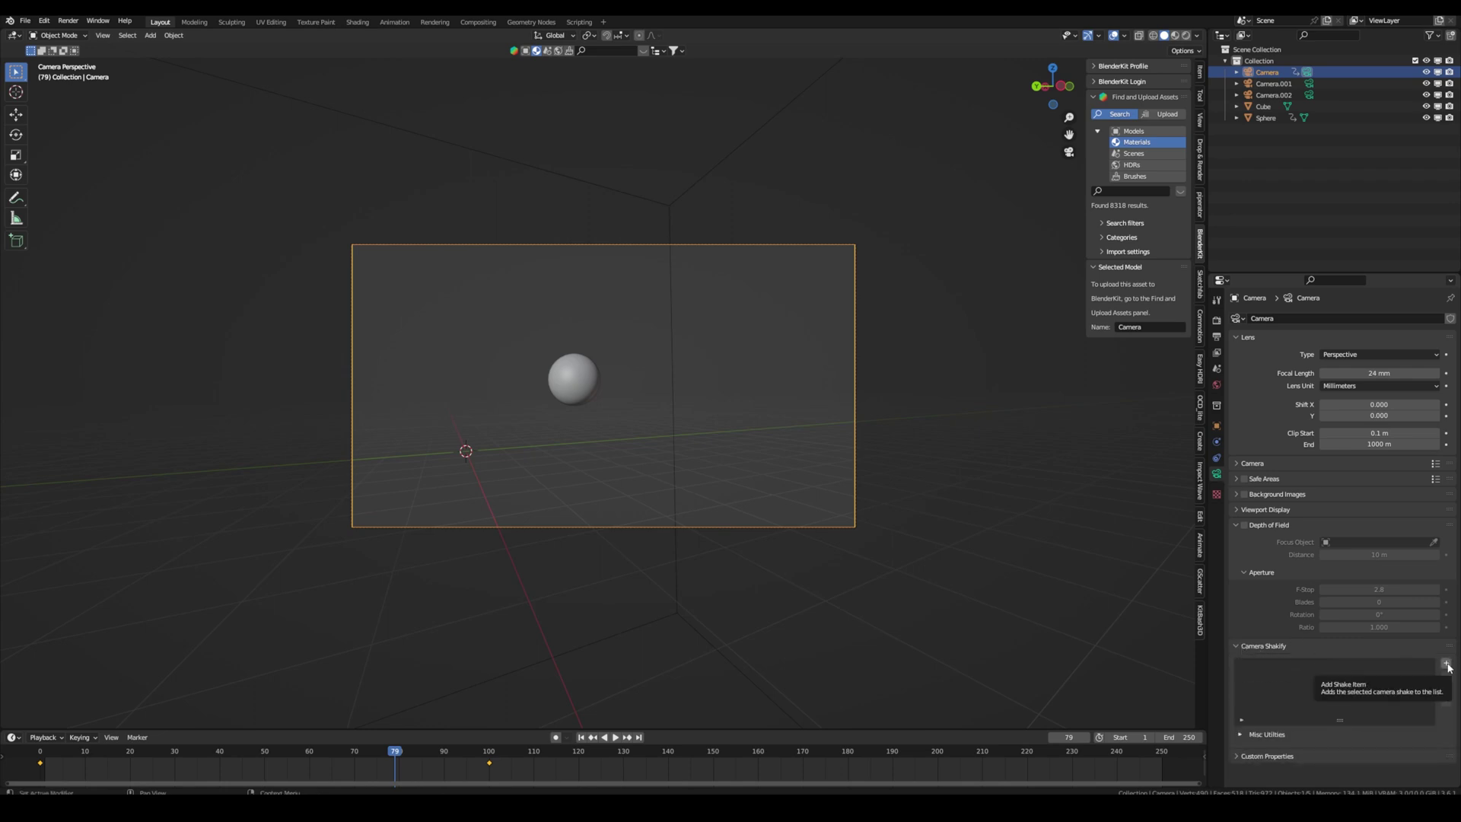
{"action": "left_click", "coordinate": [1447, 664]}
{"action": "scroll", "coordinate": [1238, 692], "scroll_direction": "down", "scroll_amount": 2}
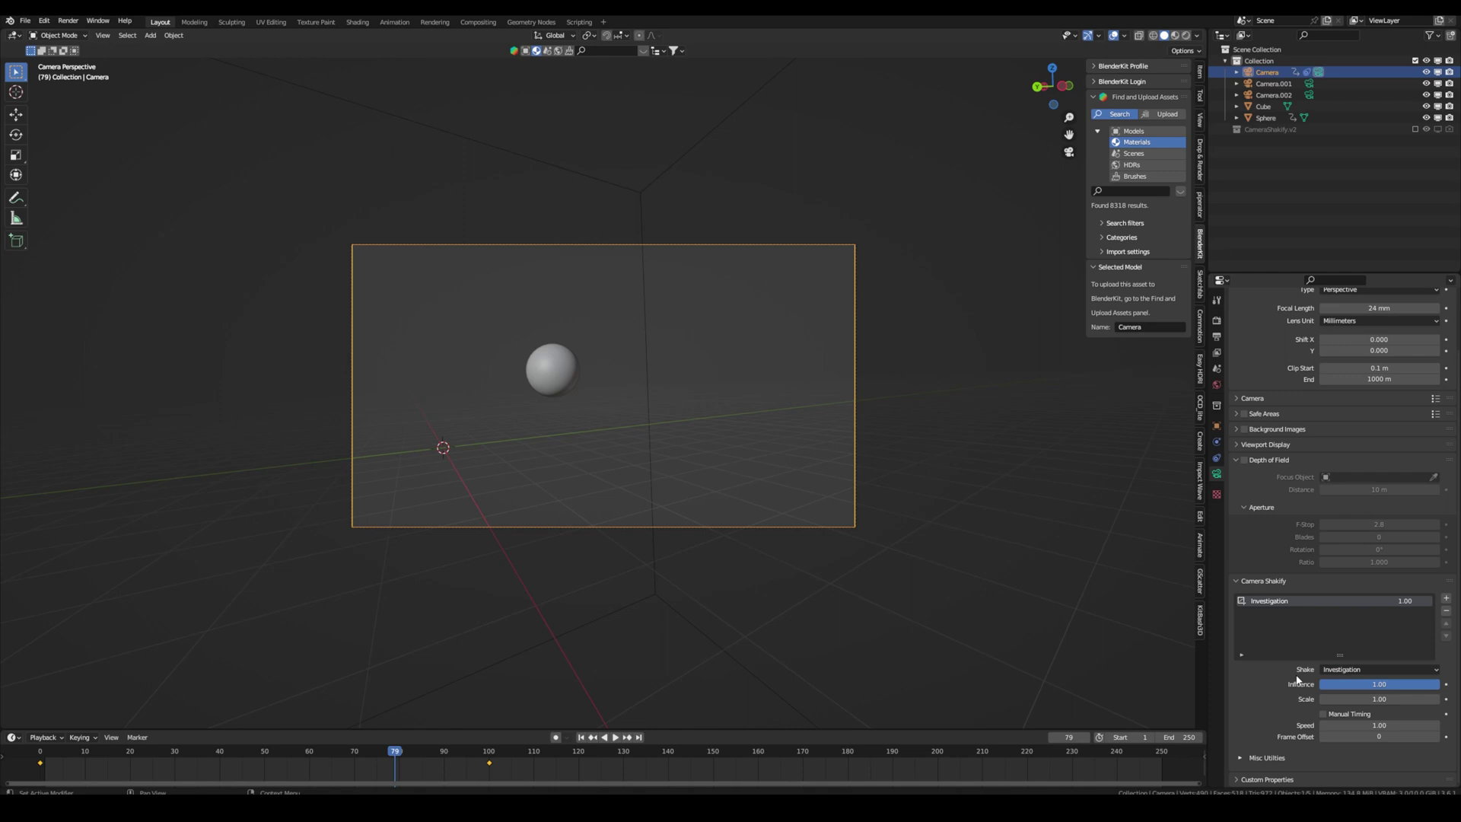
{"action": "left_click", "coordinate": [44, 750]}
{"action": "key", "text": "space"}
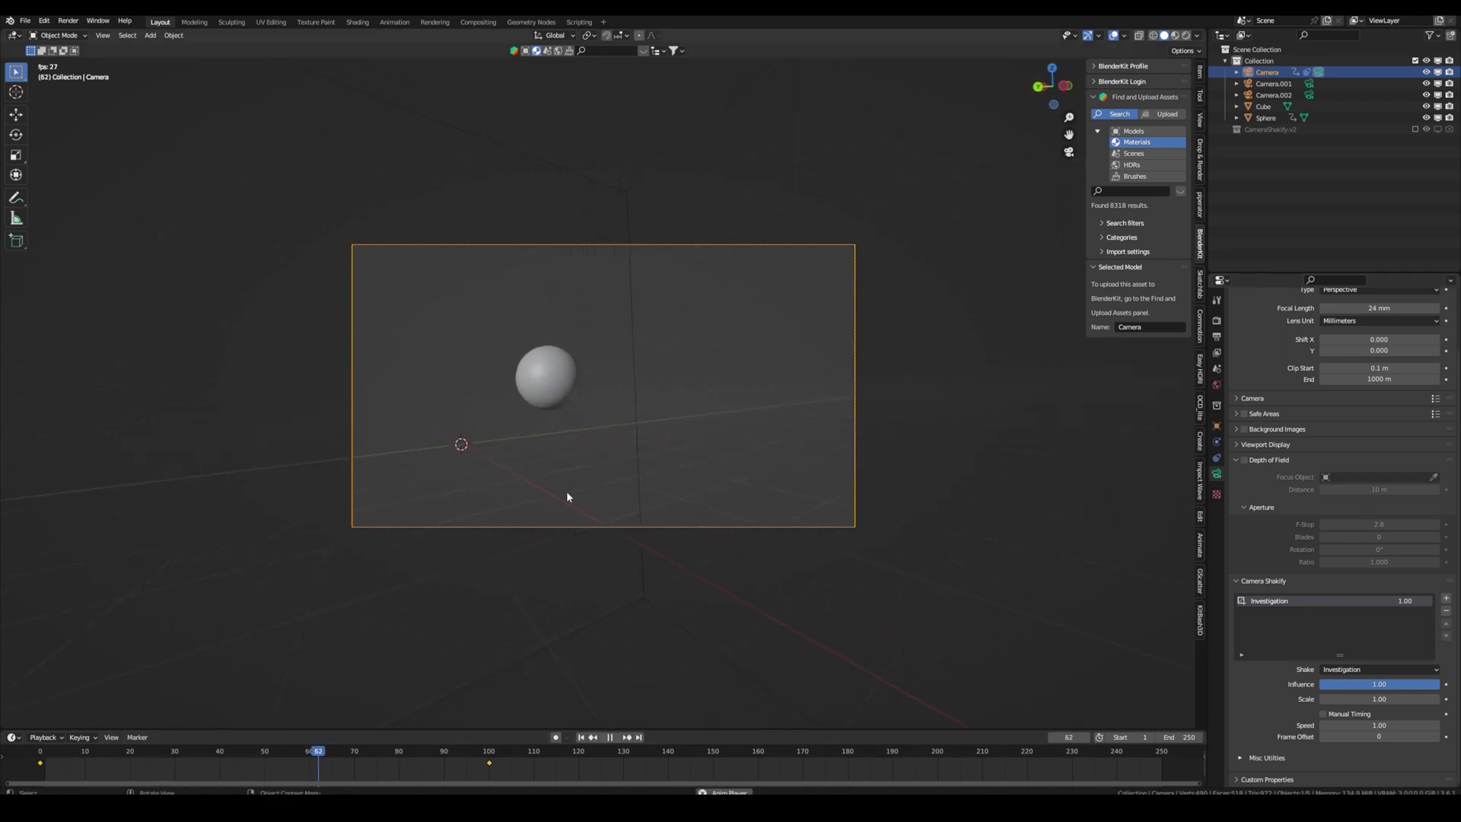
{"action": "key", "text": "space"}
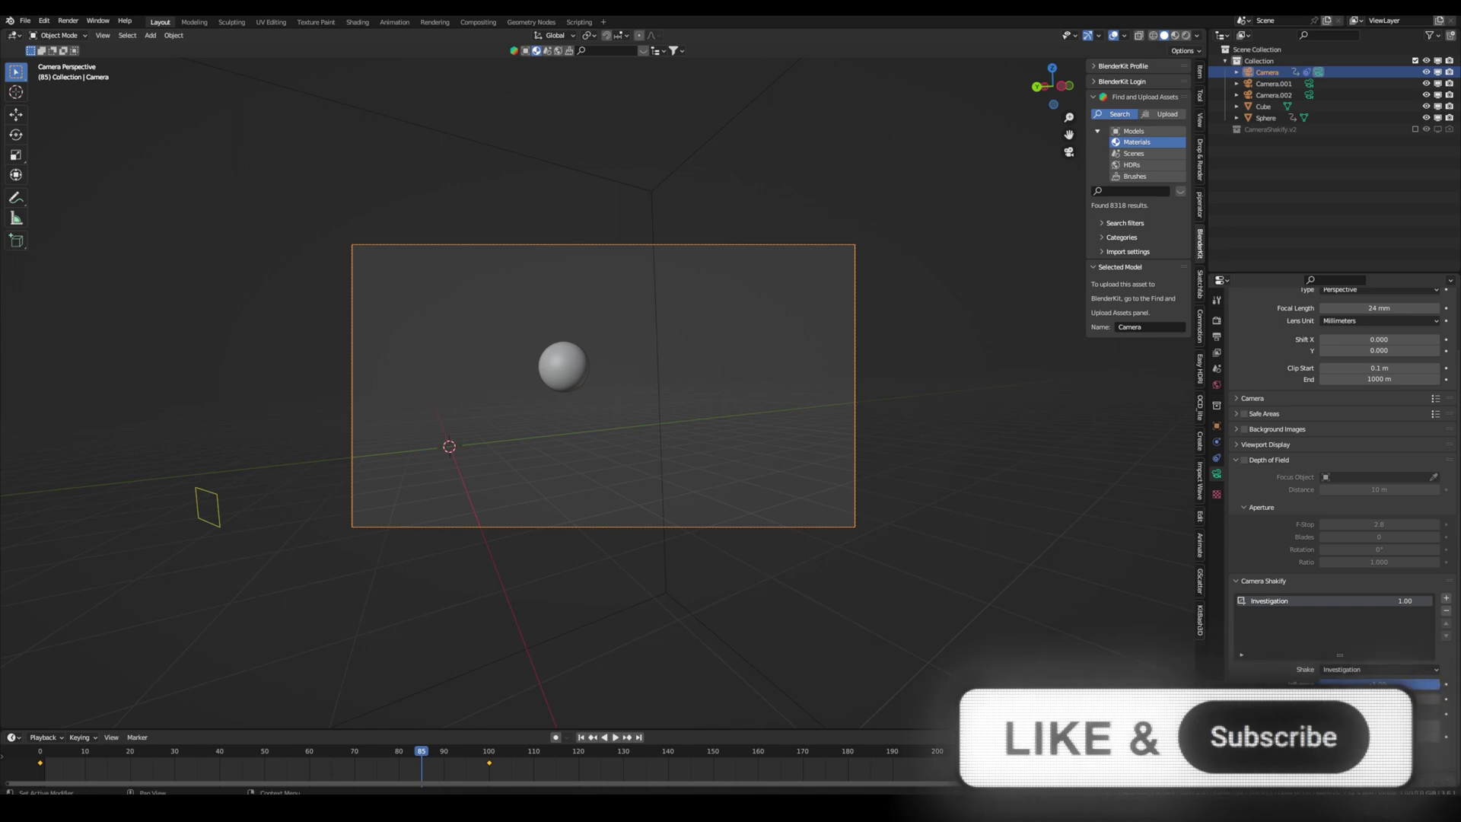
Set the camera shake's scale to 2.00 and replay the animation from near the beginning.
{"action": "mouse_move", "coordinate": [1405, 601]}
{"action": "left_mouse_down"}
{"action": "mouse_move", "coordinate": [1293, 600]}
{"action": "mouse_move", "coordinate": [1405, 600]}
{"action": "left_mouse_up"}
{"action": "left_click", "coordinate": [57, 755]}
{"action": "key", "text": "space"}
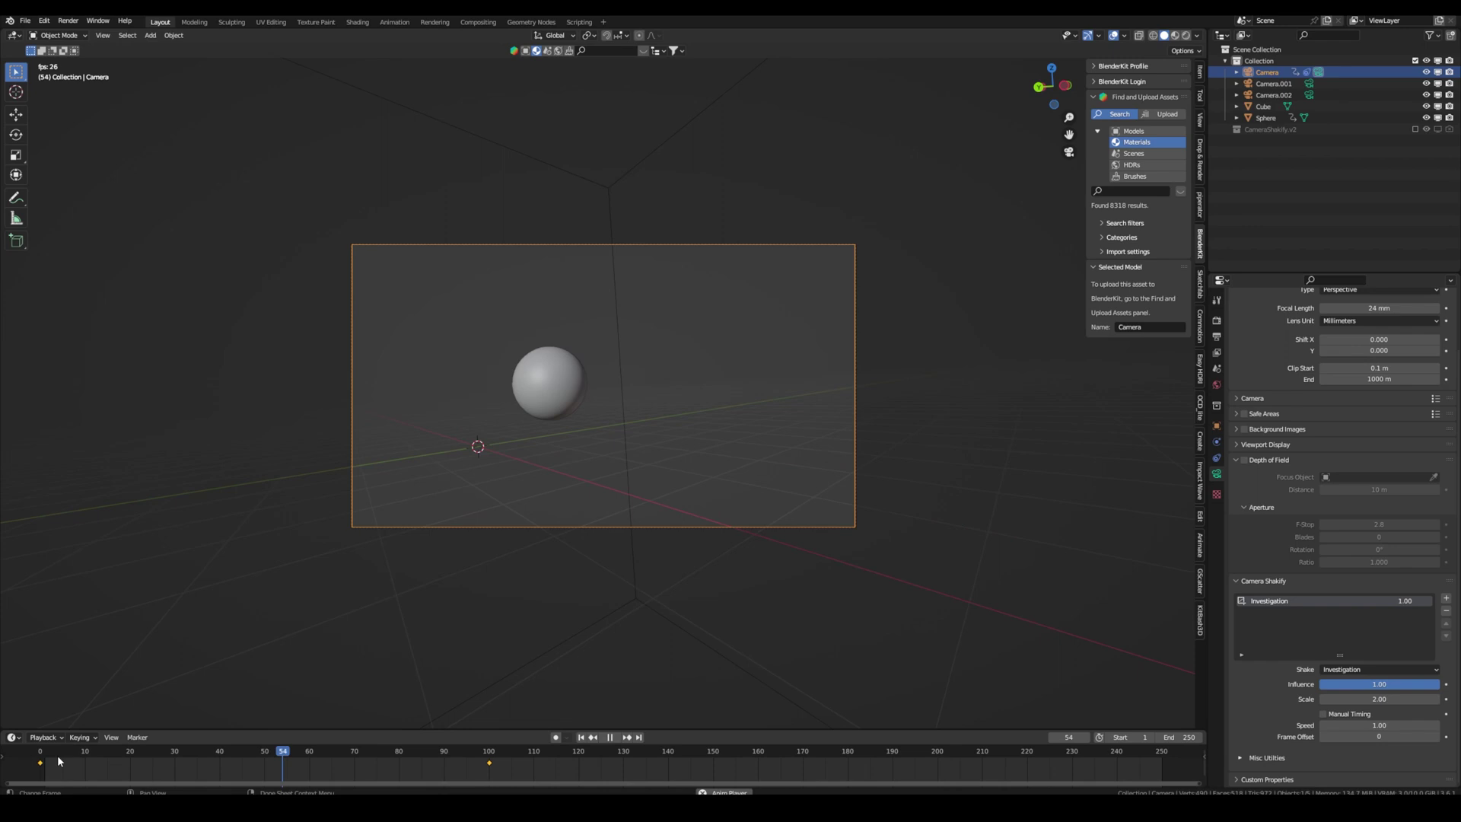
{"action": "key", "text": "space"}
Set the camera shake type to HandyCam Run and play the animation to preview it.
{"action": "left_click", "coordinate": [1350, 671]}
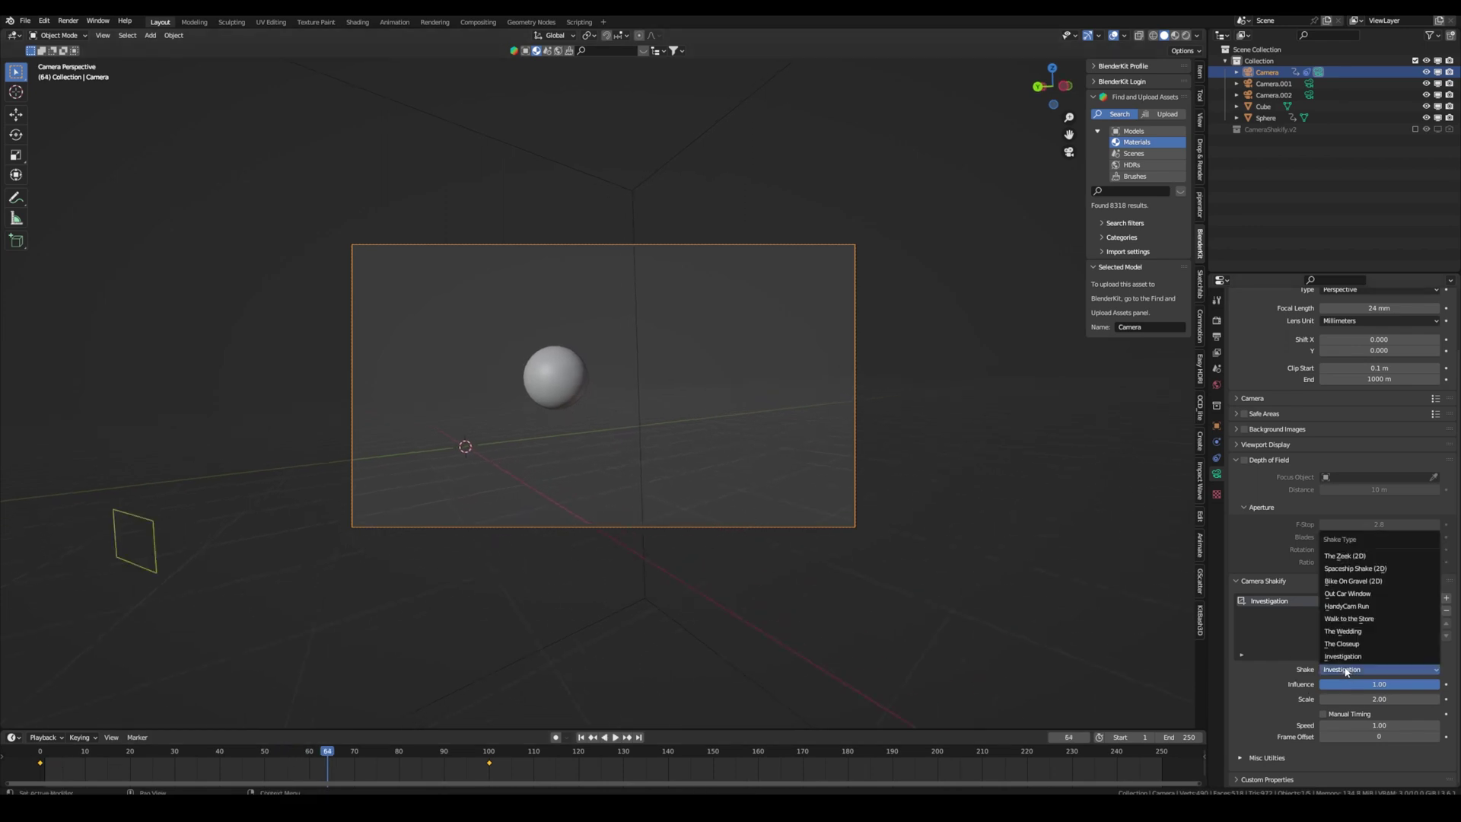
{"action": "left_click", "coordinate": [1363, 614]}
{"action": "key", "text": "shift+Left"}
{"action": "key", "text": "space"}
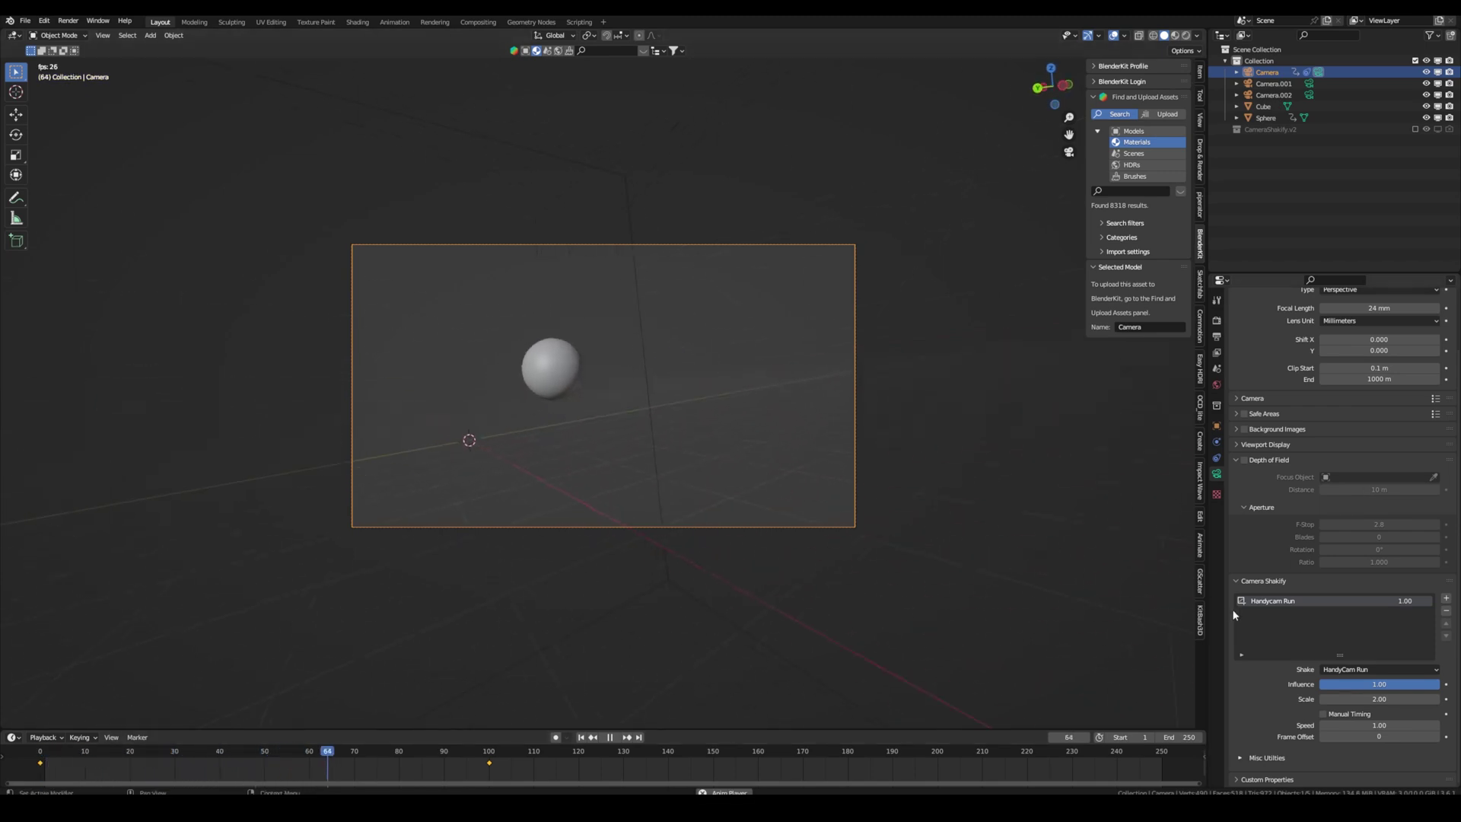
{"action": "key", "text": "space"}
Set the camera shake type to Spaceship Shake (2D) and play the animation from frame 0.
{"action": "left_click", "coordinate": [1370, 669]}
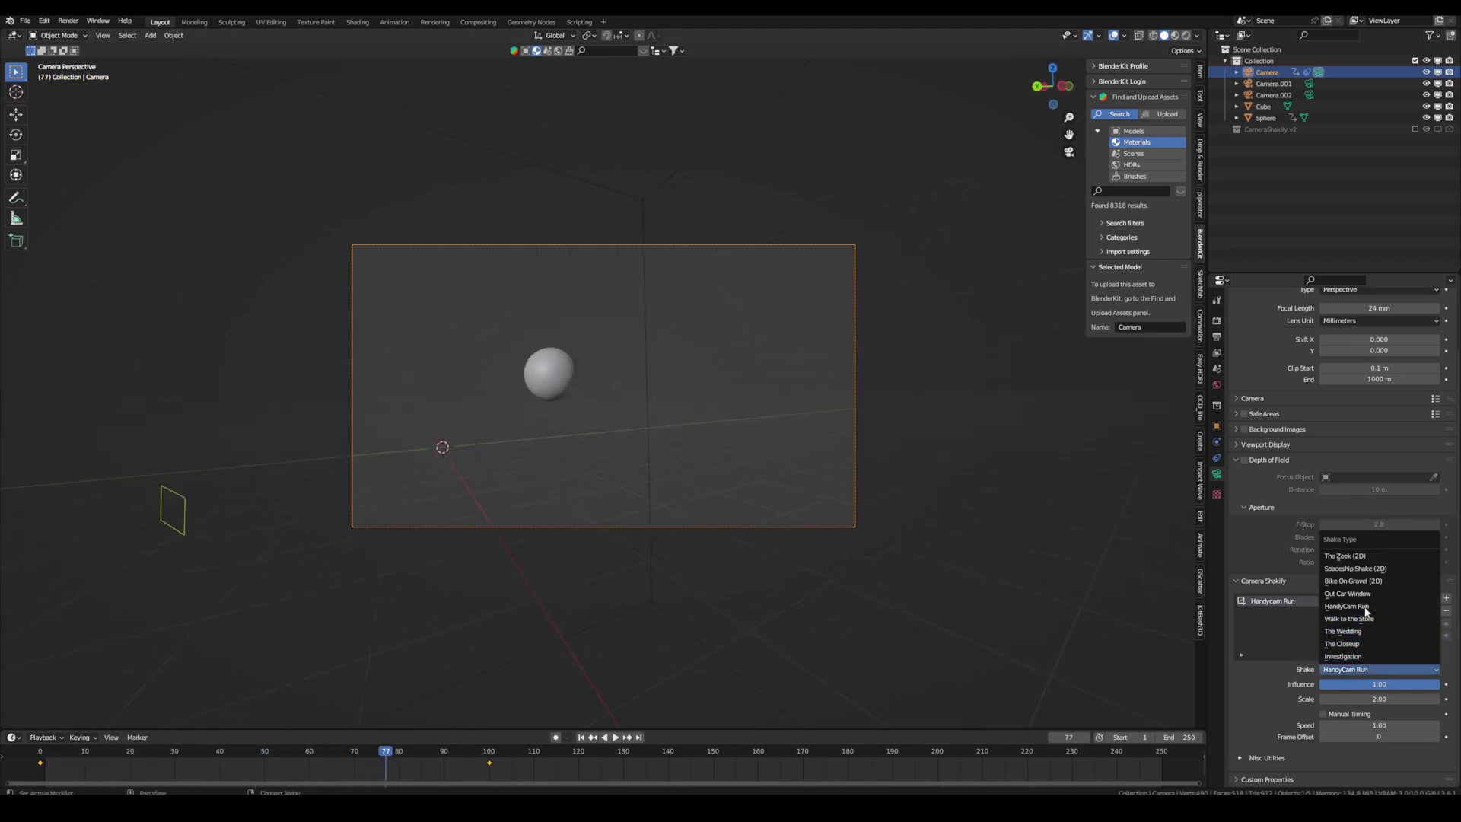
{"action": "left_click", "coordinate": [1358, 569]}
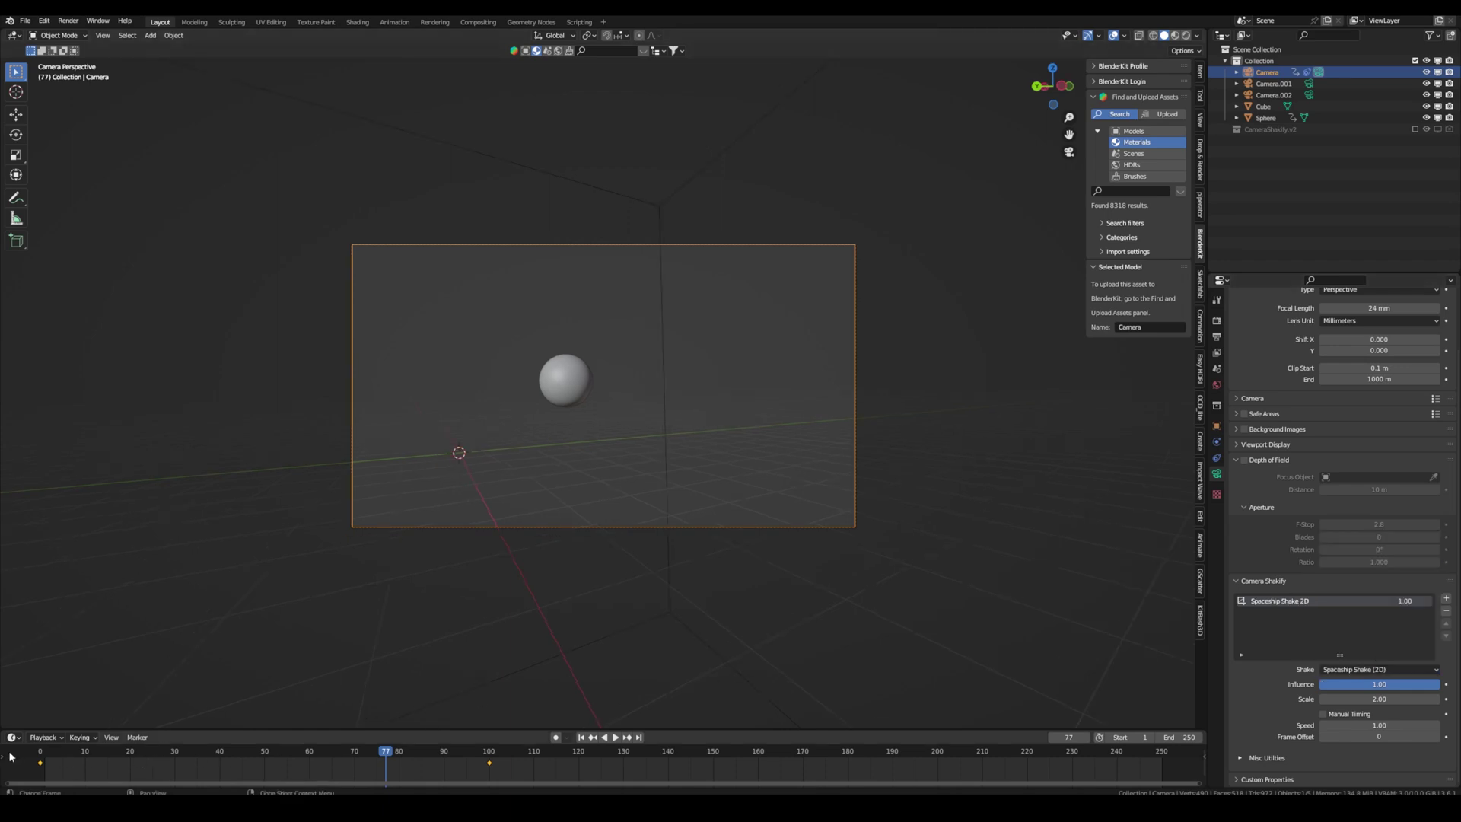
{"action": "left_click", "coordinate": [40, 757]}
{"action": "key", "text": "space"}
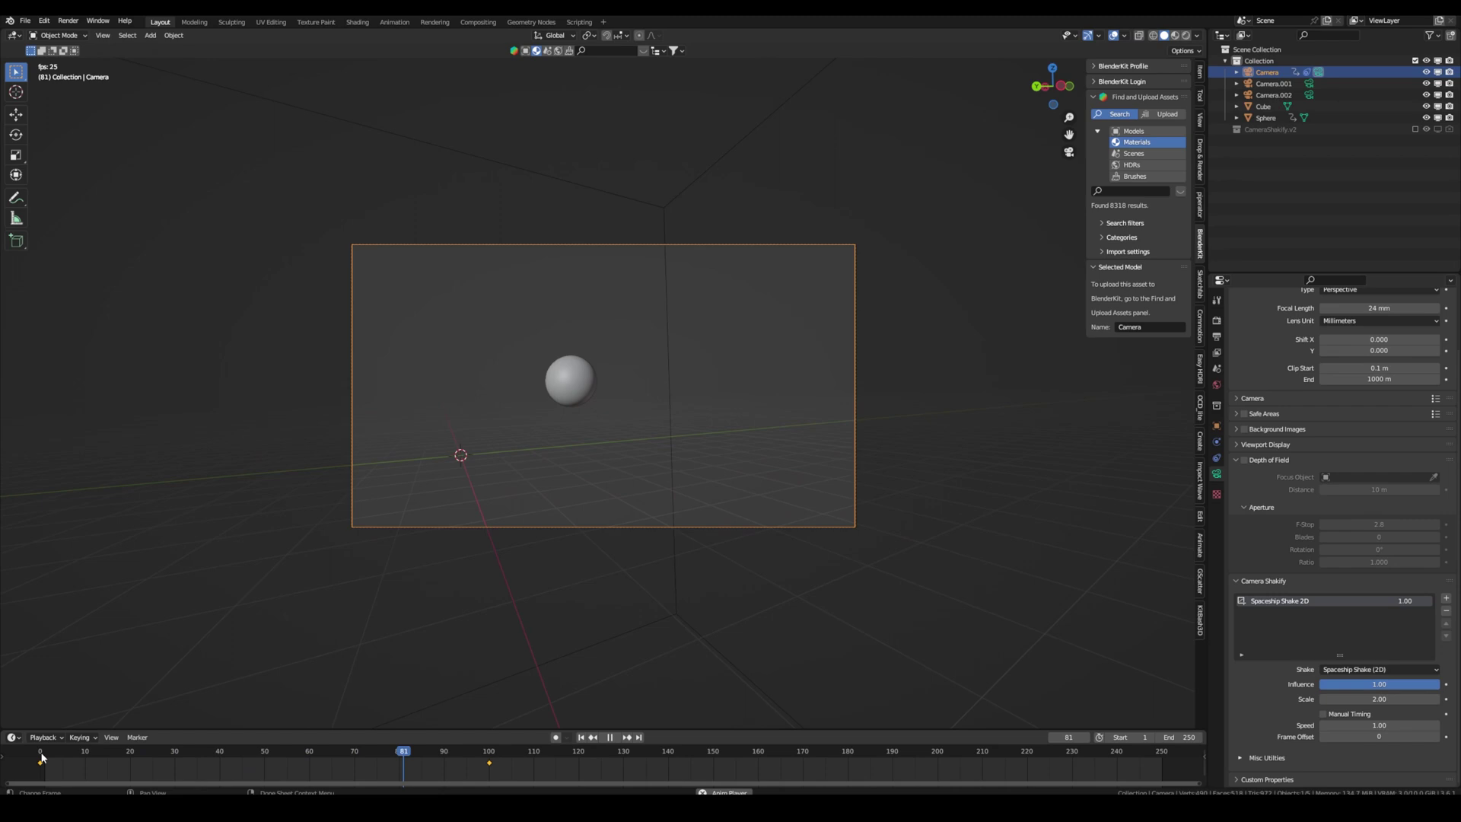
{"action": "key", "text": "space"}
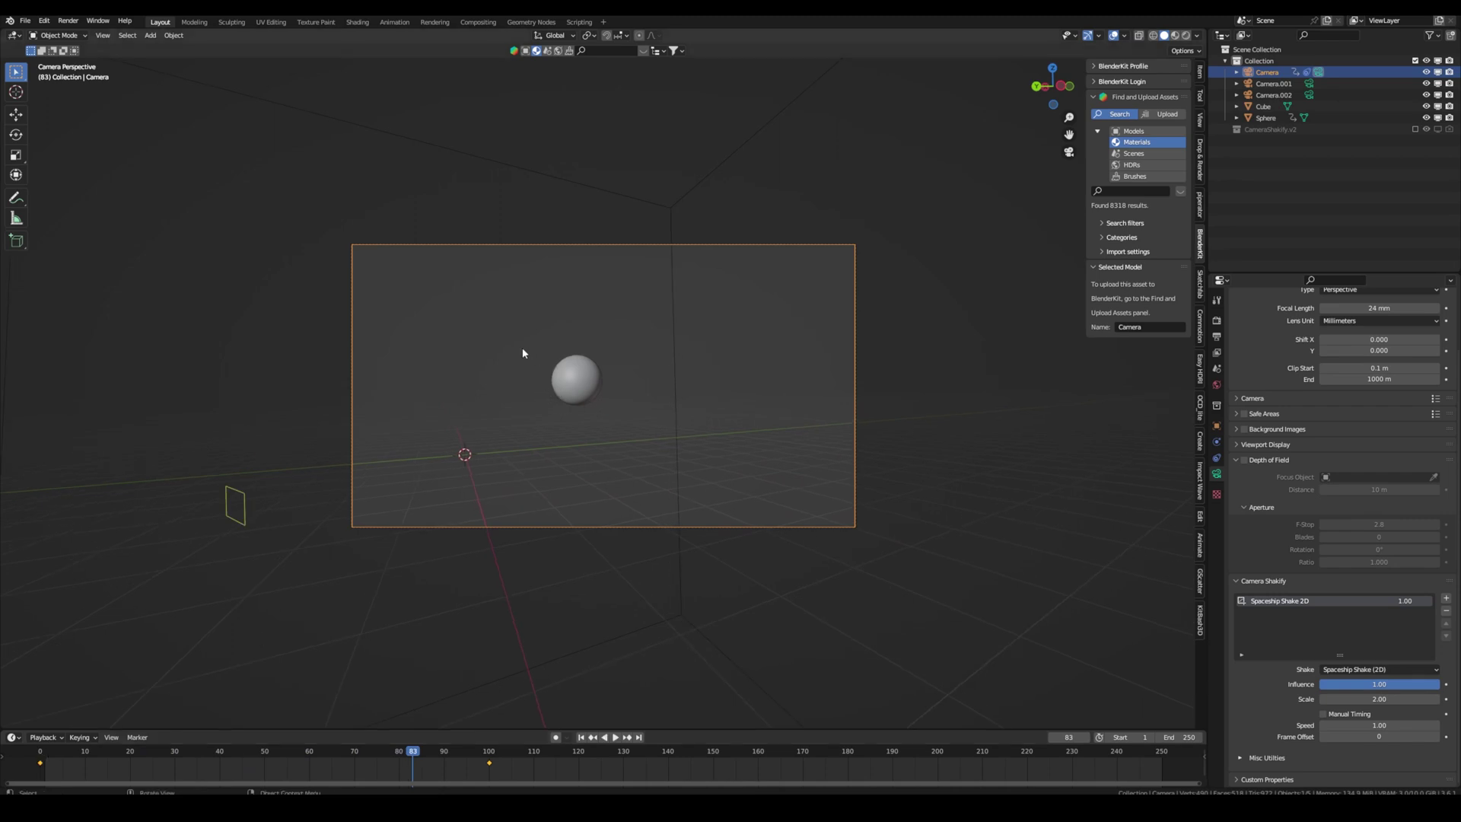
Search the BlenderKit materials for "brick" and apply the first red brick material in the results to the sphere.
{"action": "middle_click_drag", "start_coordinate": [522, 347], "coordinate": [574, 411]}
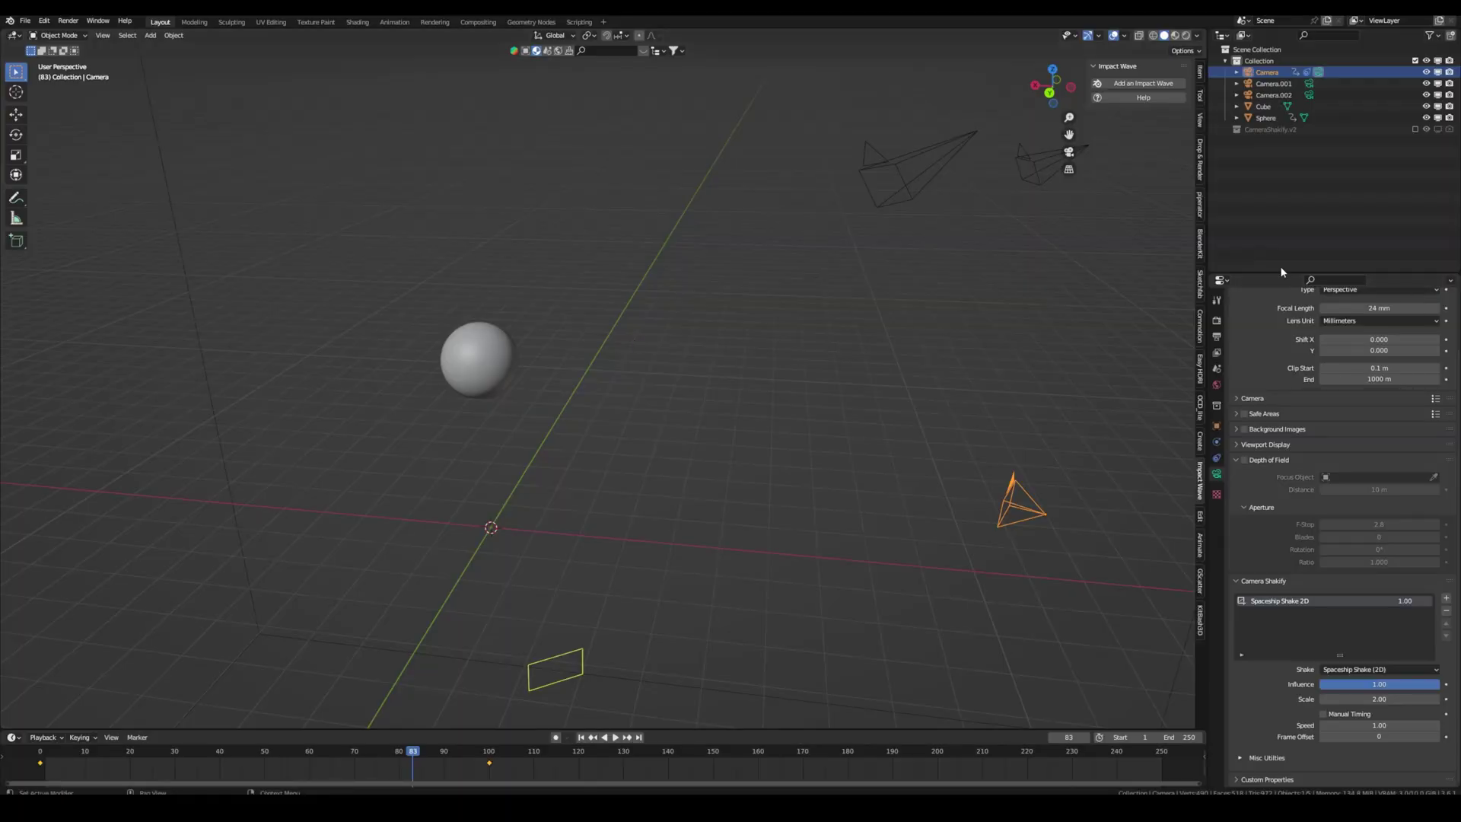
{"action": "left_click", "coordinate": [1200, 244]}
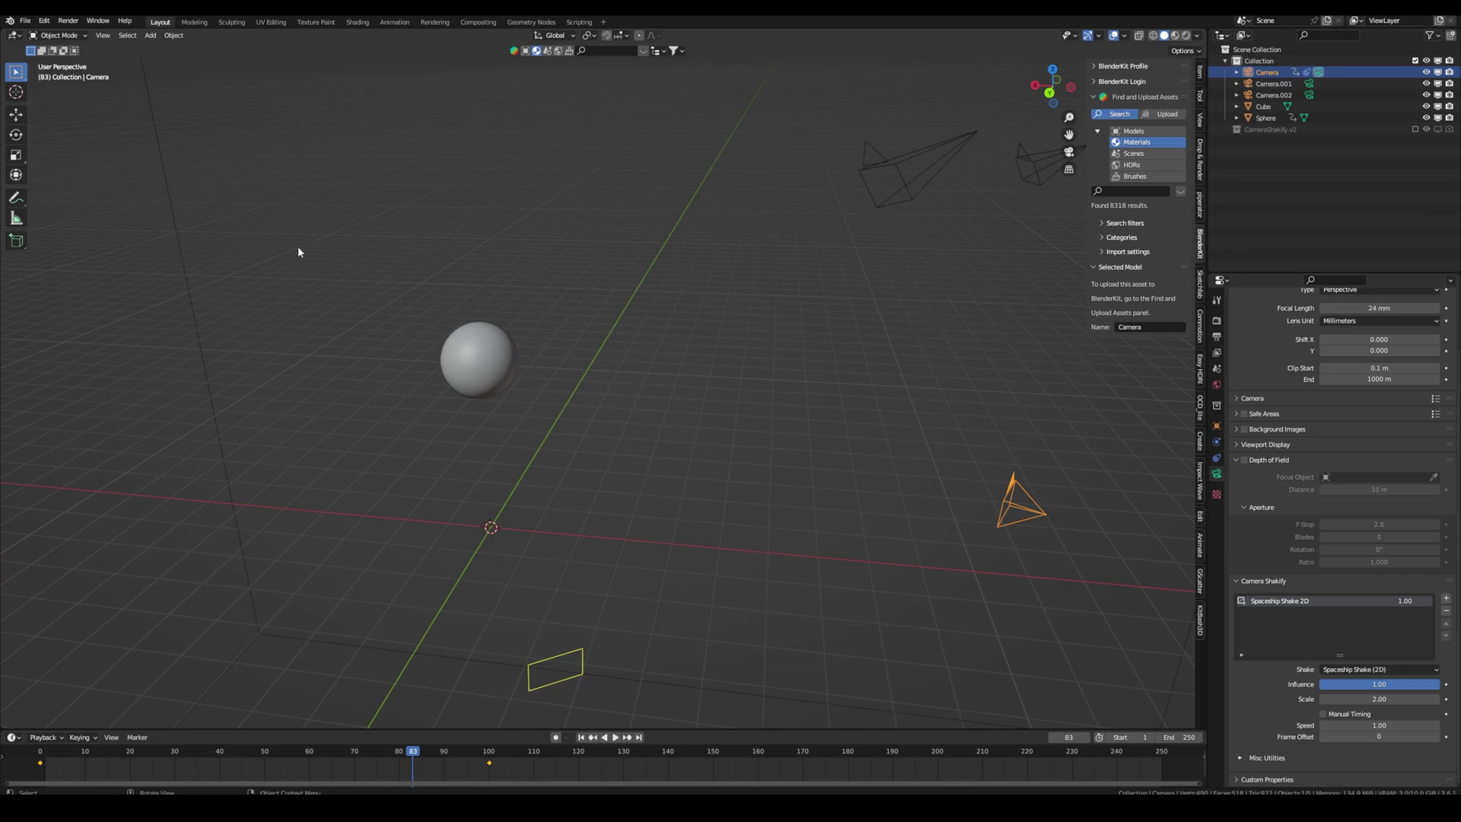
{"action": "left_click", "coordinate": [1143, 131]}
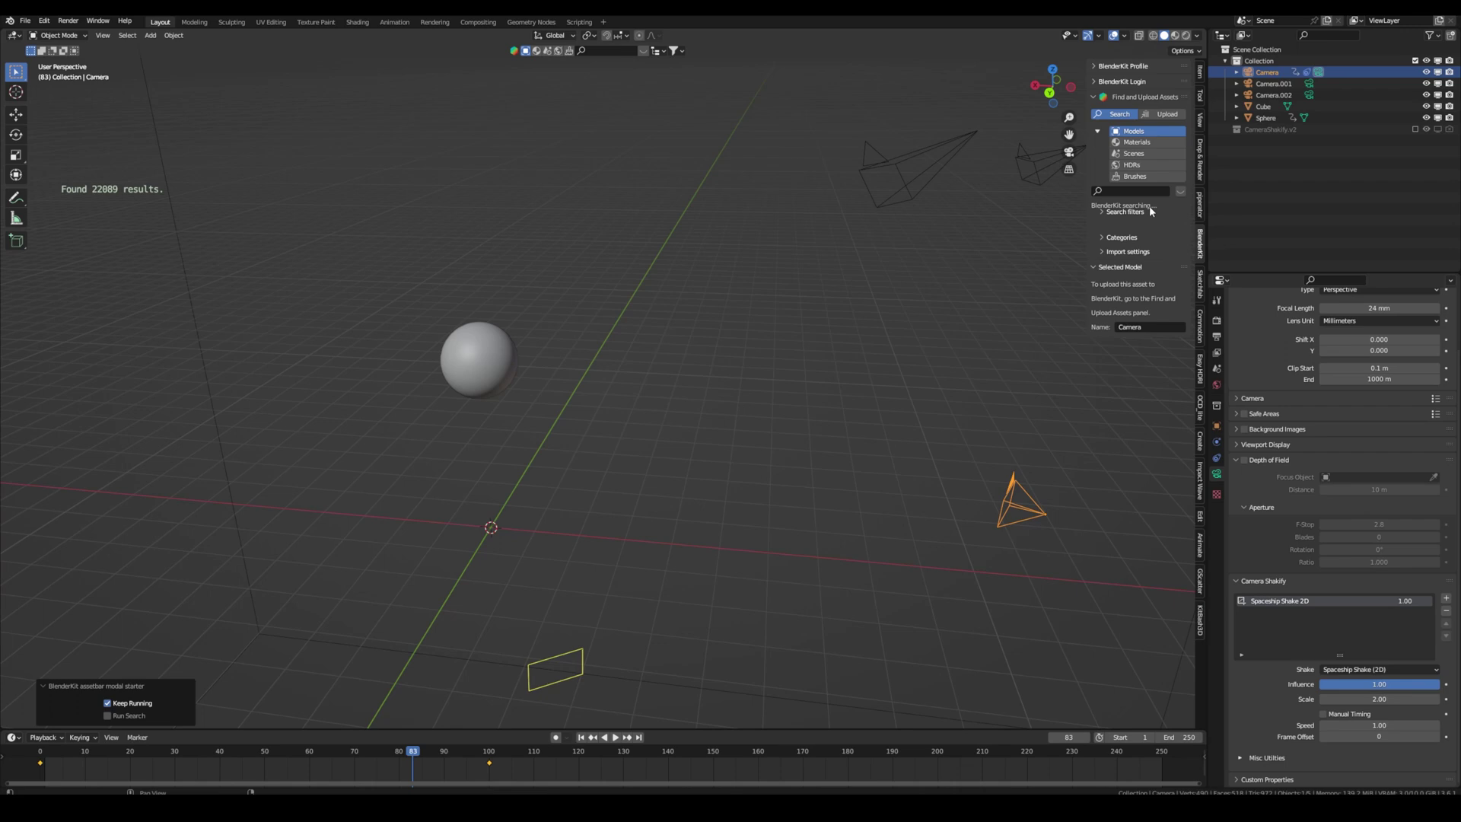
{"action": "left_click", "coordinate": [1125, 192]}
{"action": "type", "text": "brick"}
{"action": "key", "text": "Return"}
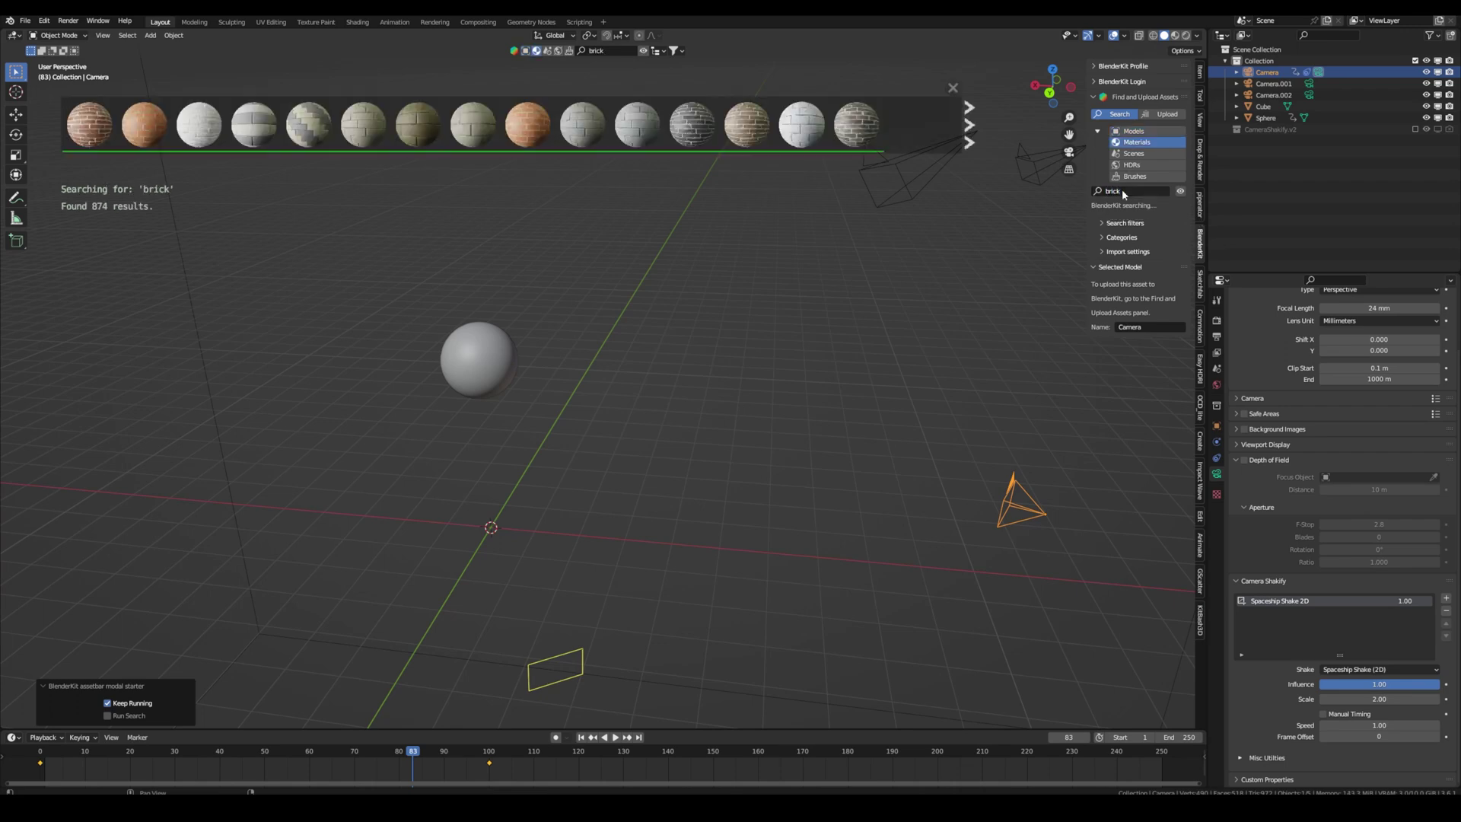
{"action": "mouse_move", "coordinate": [168, 124]}
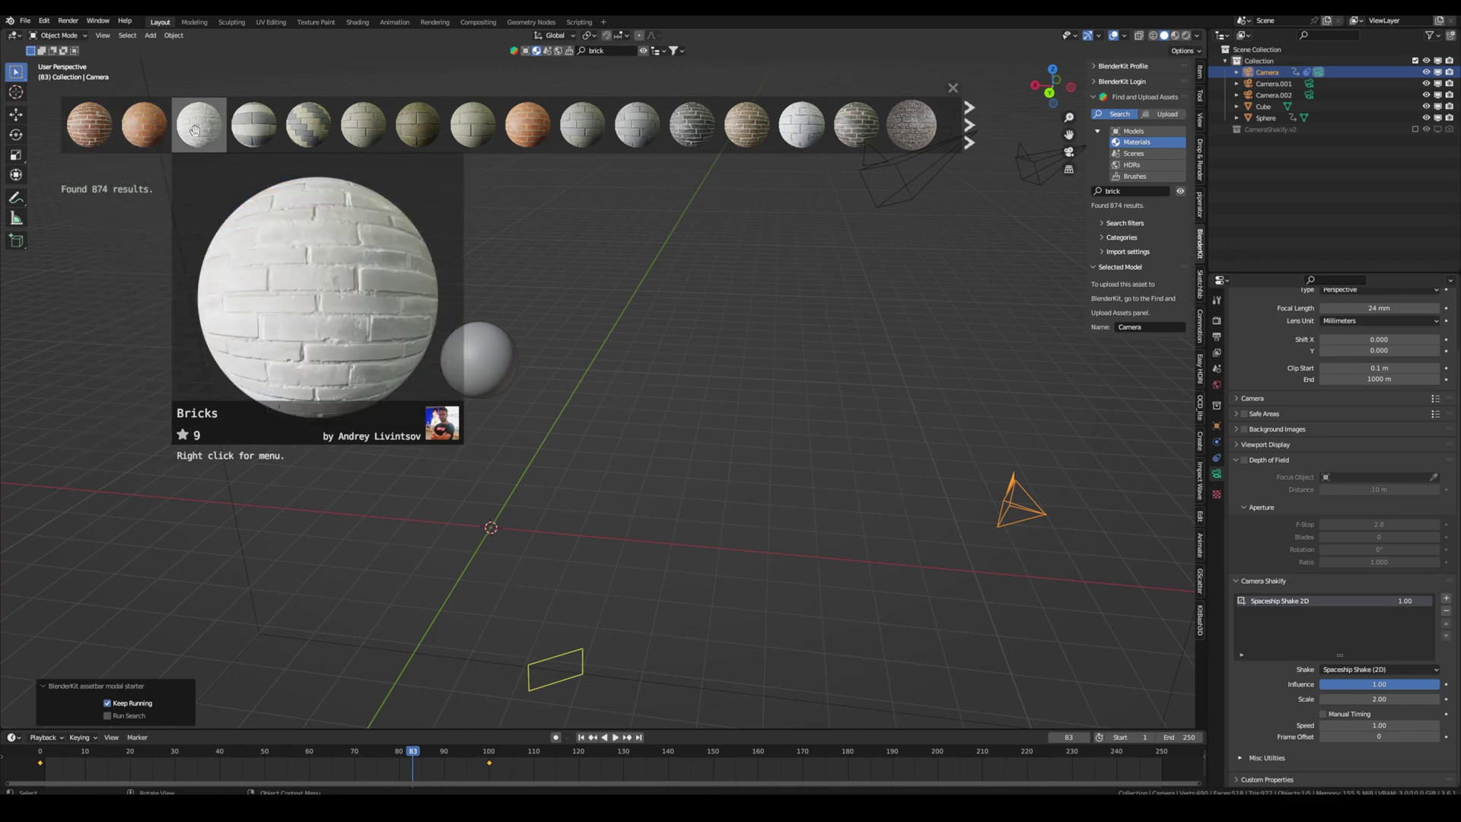
{"action": "left_click_drag", "start_coordinate": [89, 144], "coordinate": [475, 353]}
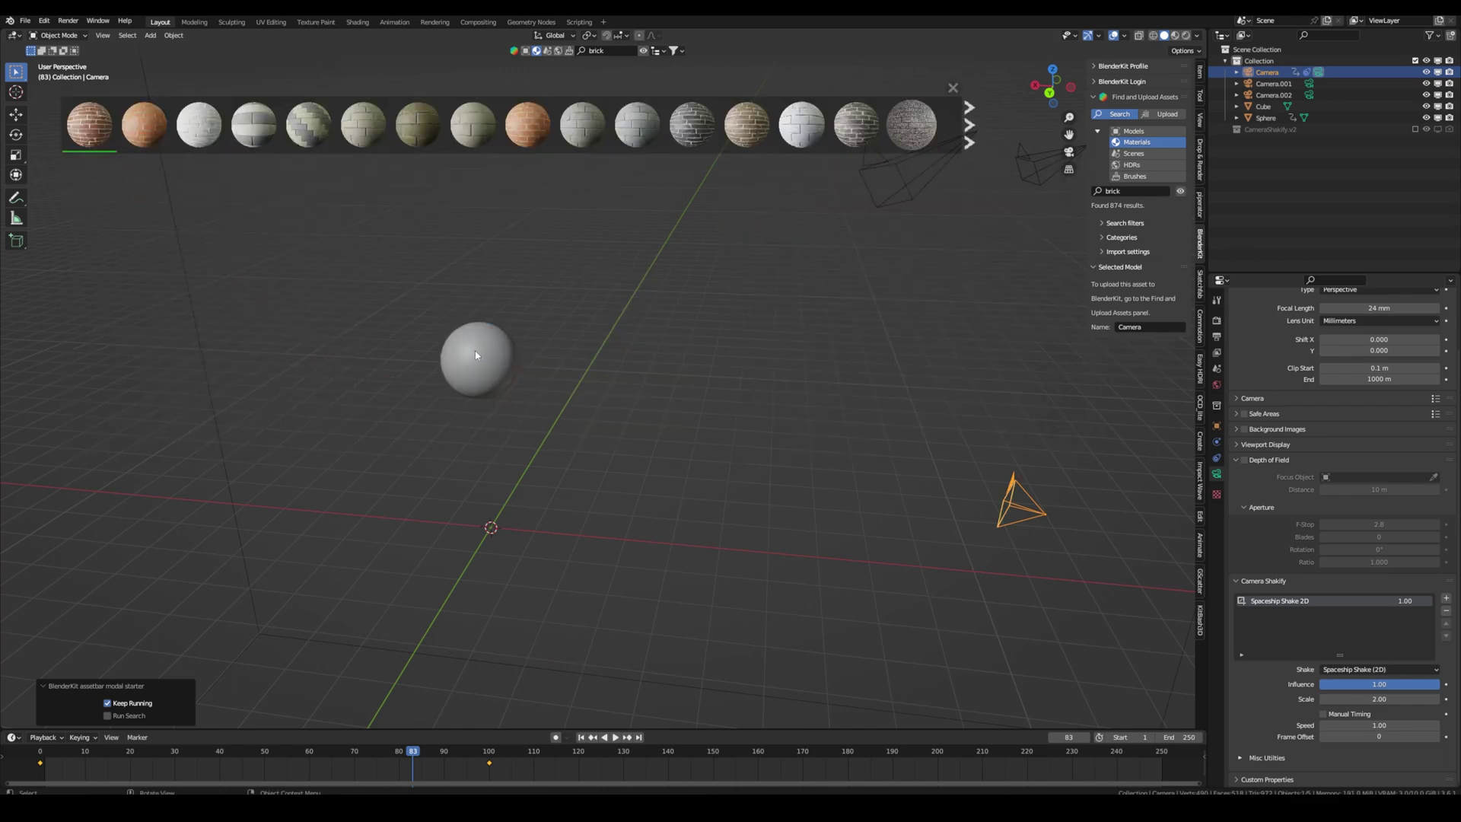
Browse further pages of the BlenderKit brick materials.
{"action": "left_click", "coordinate": [970, 126]}
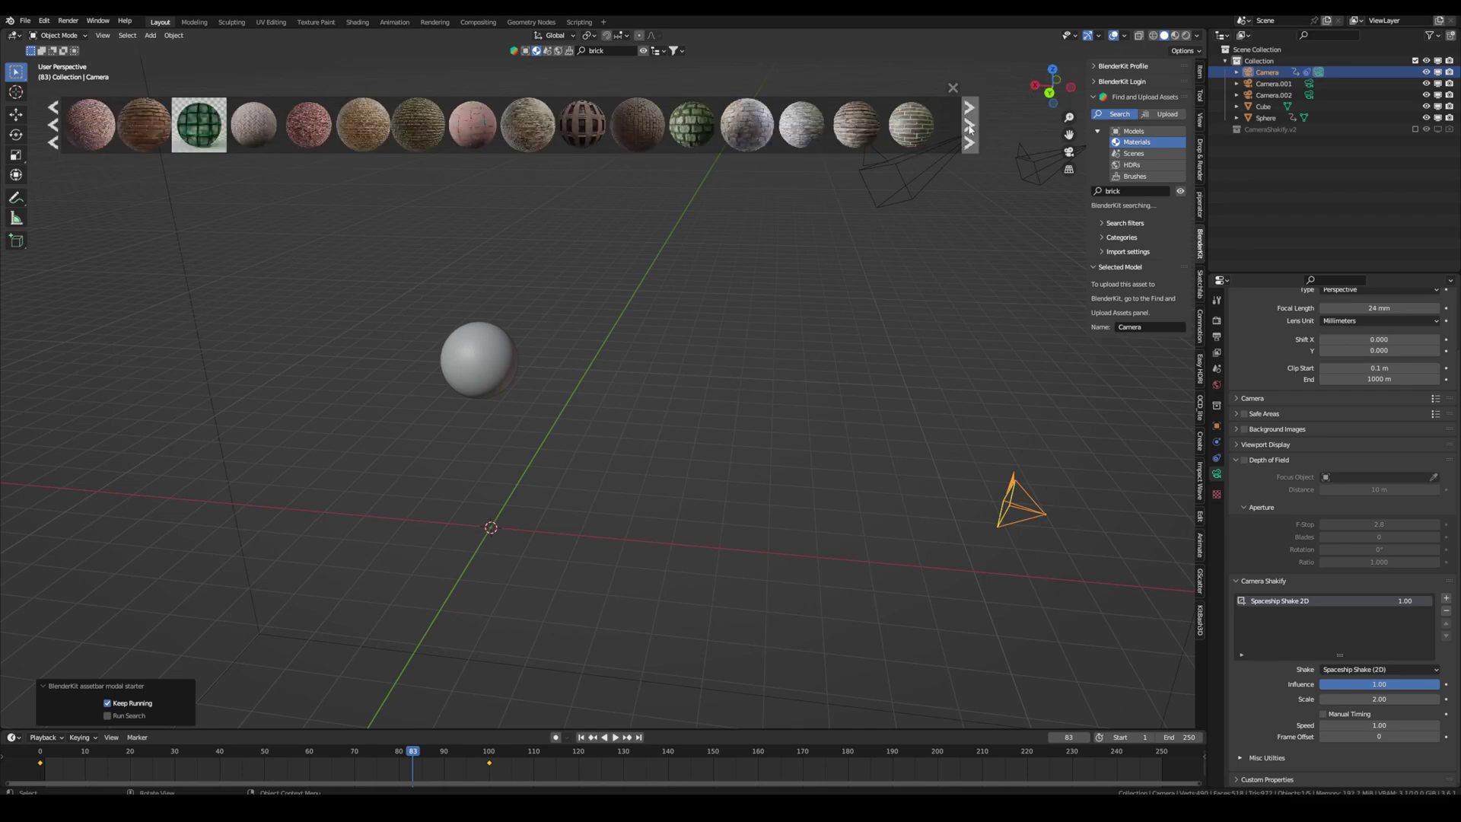
{"action": "left_click", "coordinate": [971, 128]}
{"action": "left_click", "coordinate": [970, 130]}
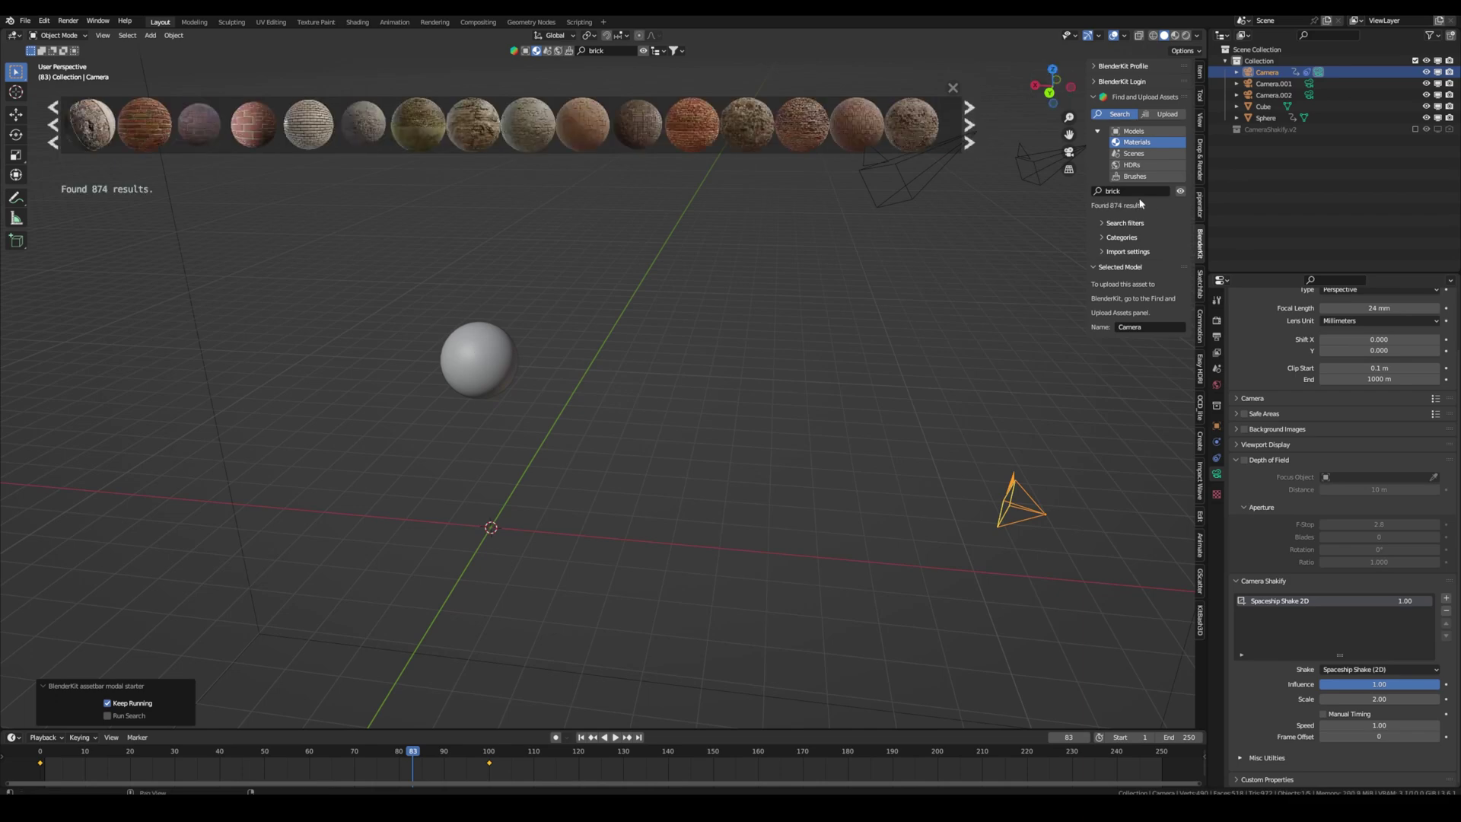
Browse the BlenderKit models without a search term and show the Sketchfab add-on's import options.
{"action": "left_click", "coordinate": [1134, 131]}
{"action": "left_click", "coordinate": [1134, 191]}
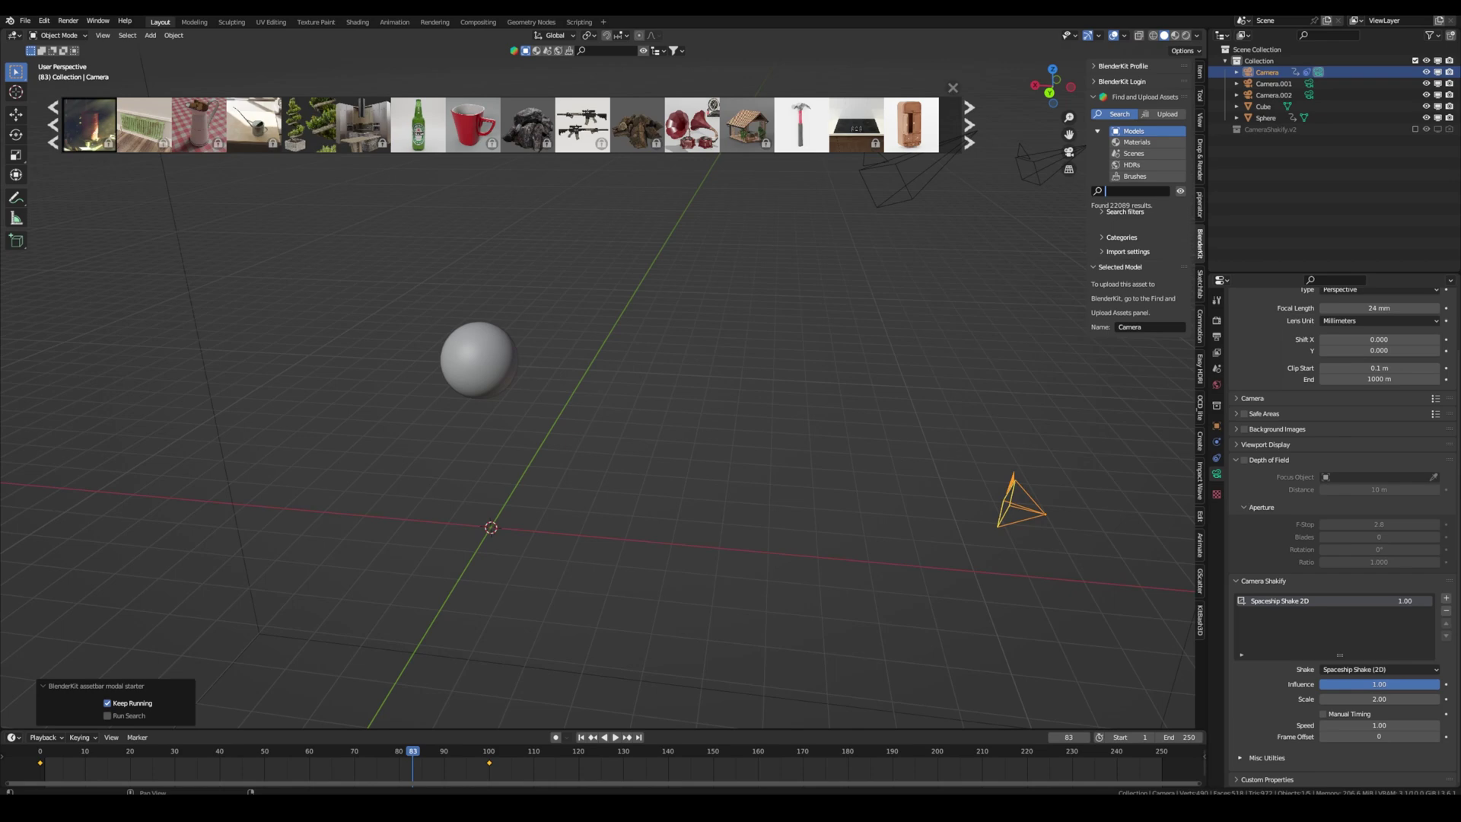
{"action": "key", "text": "Return"}
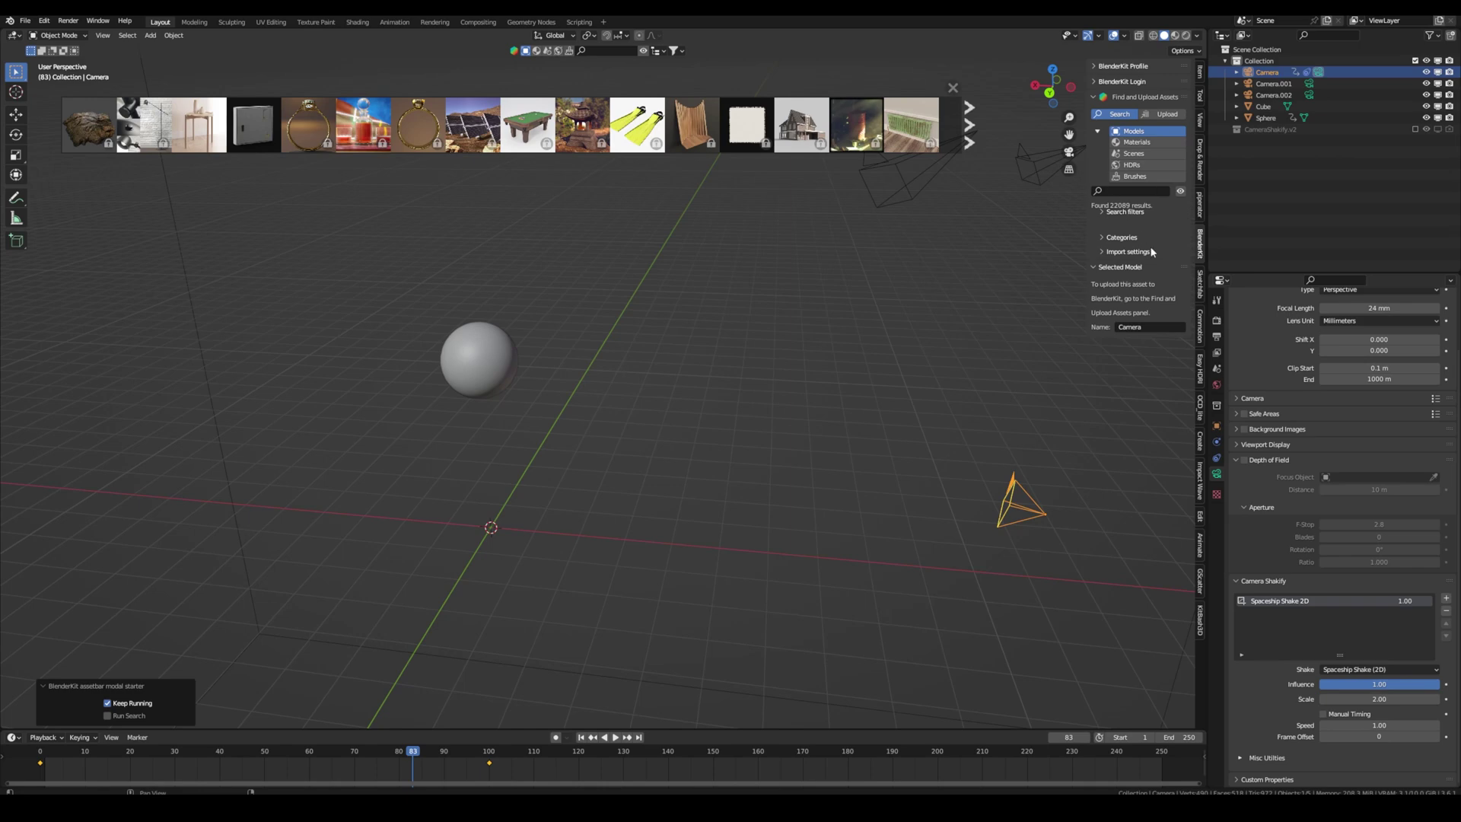
{"action": "left_click", "coordinate": [1200, 285]}
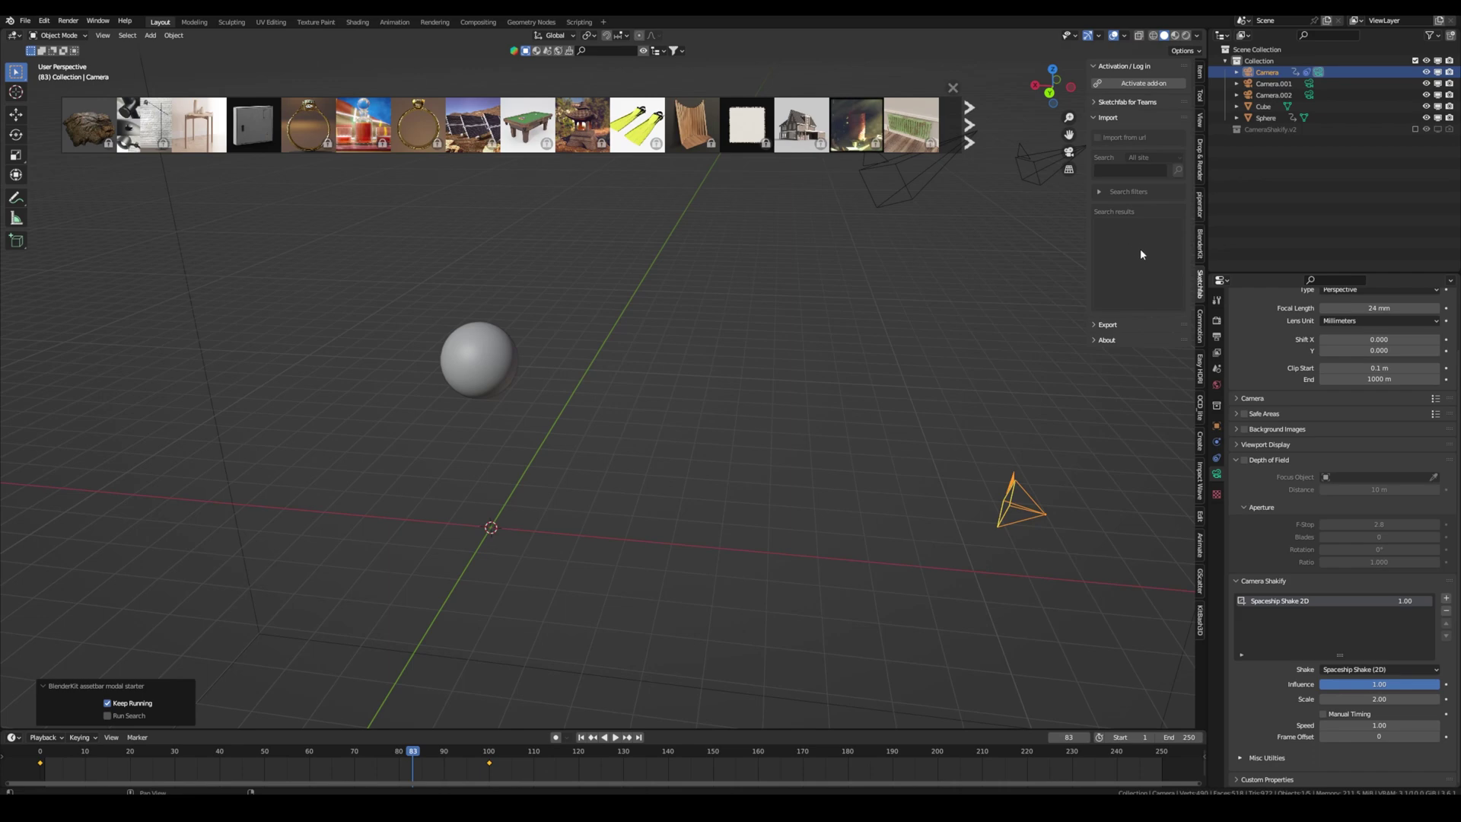
Load the W:\Assets\HDRIs\ folder into the Easy HDRI add-on.
{"action": "left_click", "coordinate": [1201, 350]}
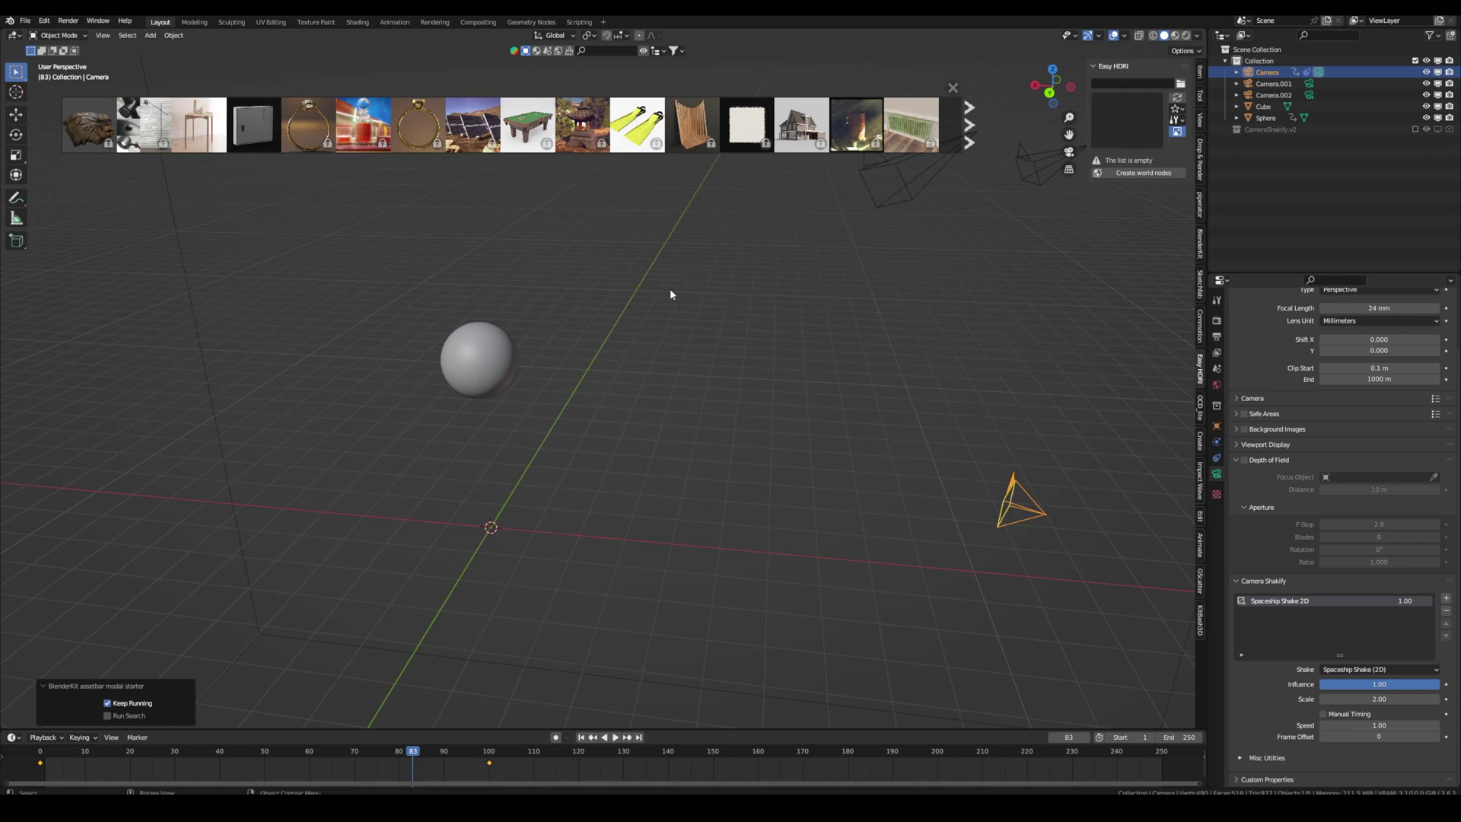
{"action": "left_click", "coordinate": [1181, 83]}
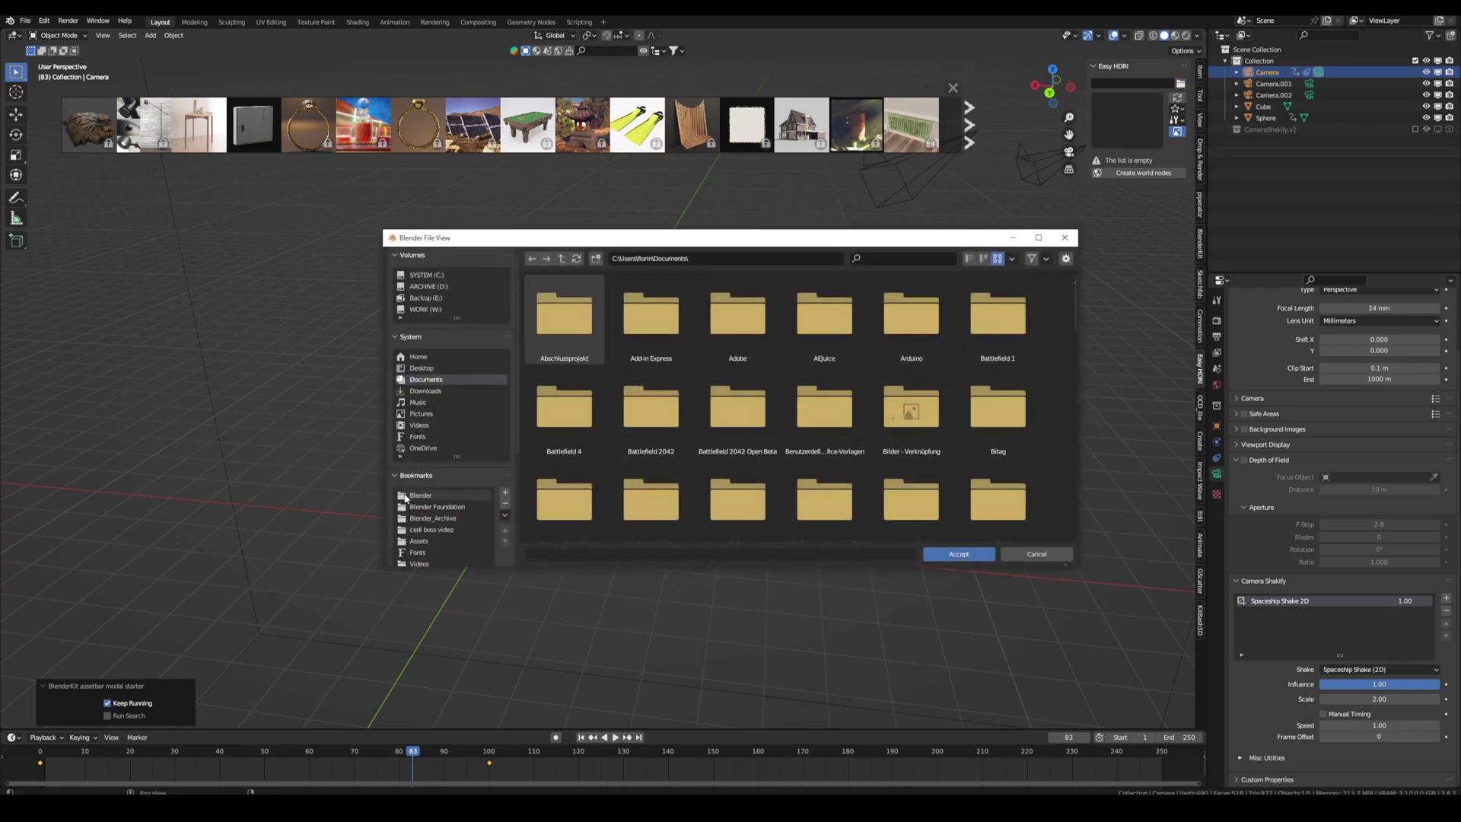
{"action": "left_click", "coordinate": [419, 540]}
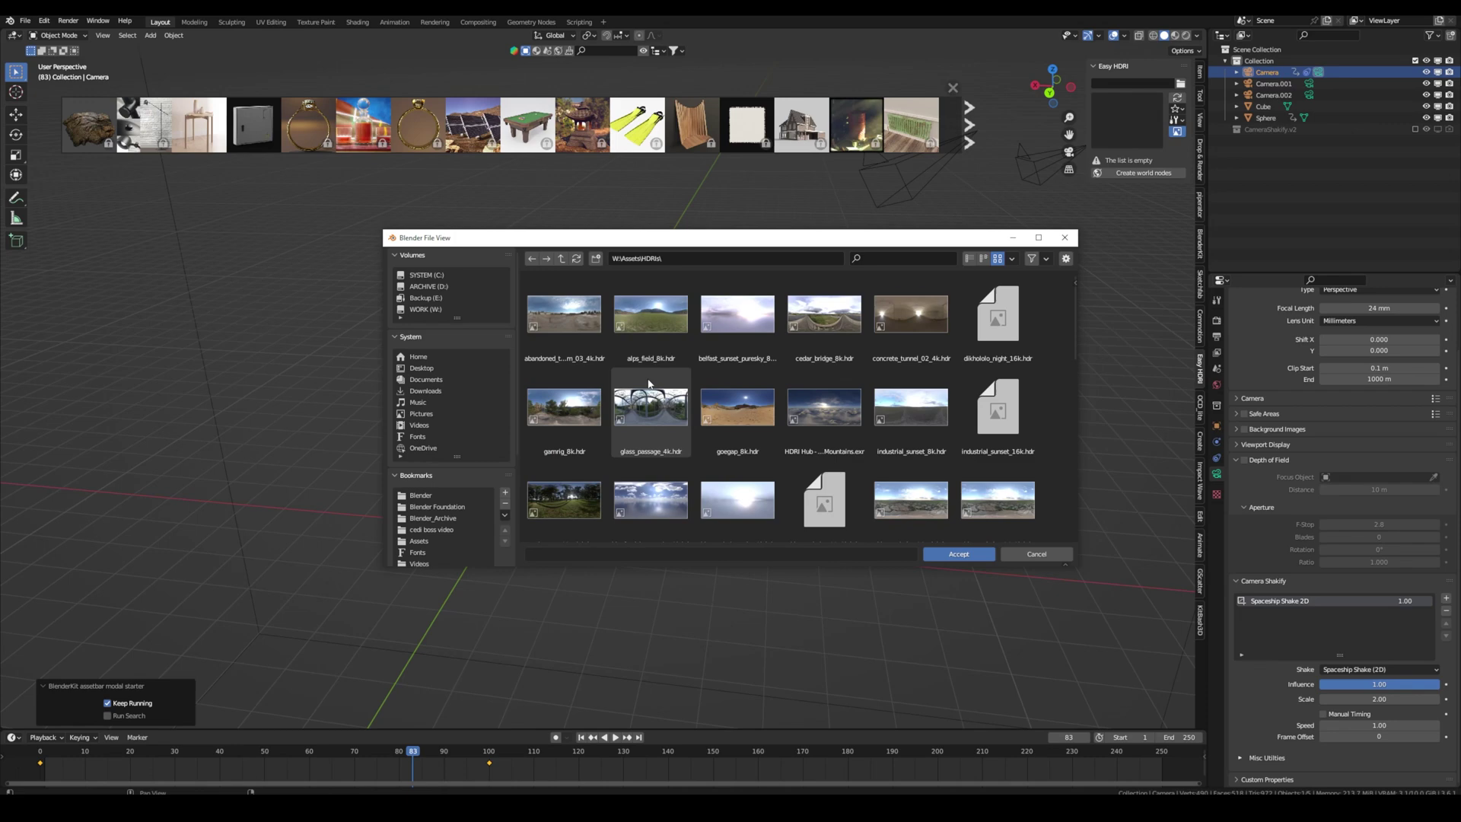
{"action": "left_click", "coordinate": [968, 555]}
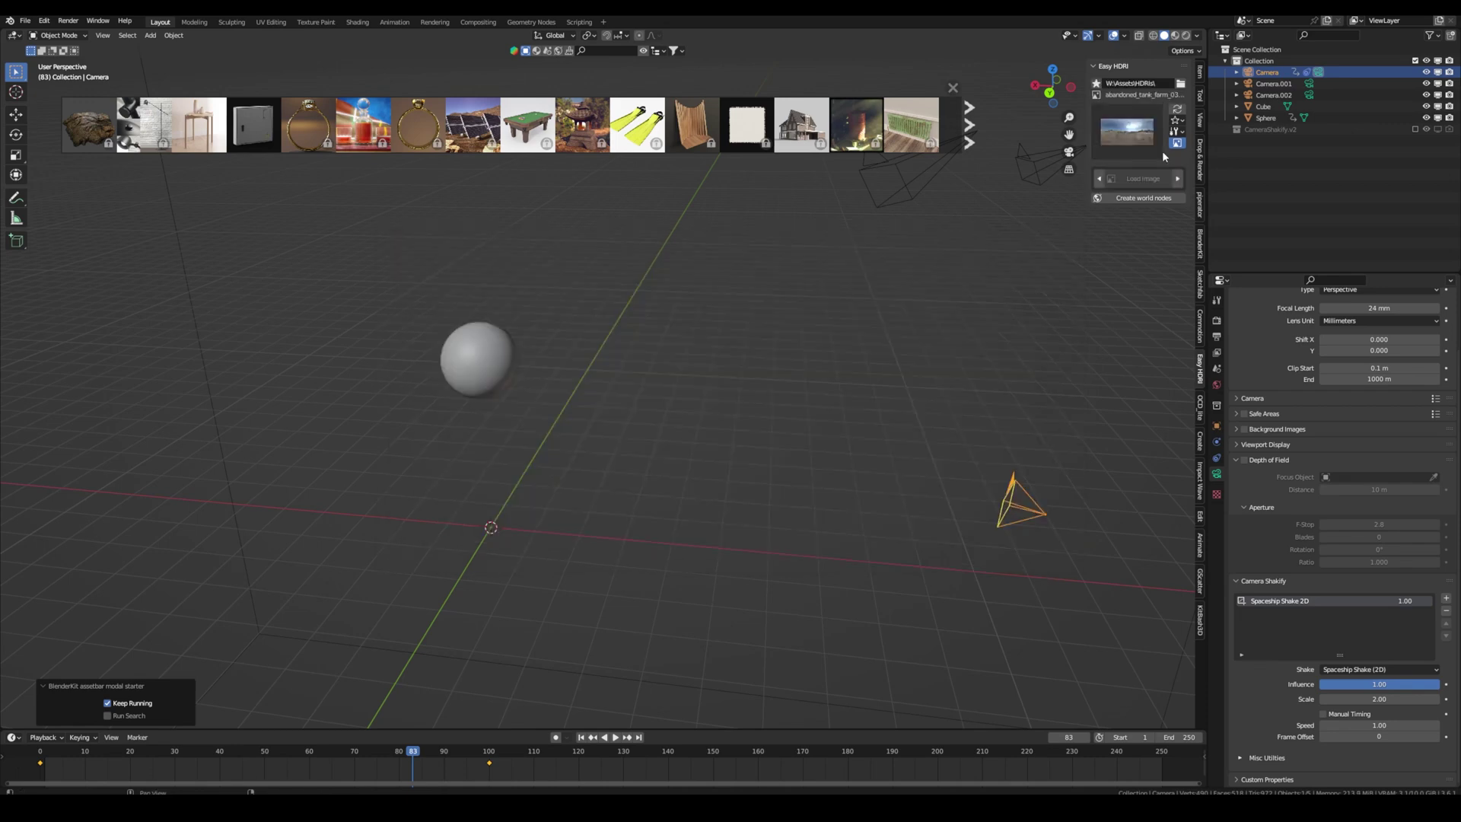
Create the Easy HDRI world nodes with the abandoned tank farm HDRI and switch the viewport to rendered shading.
{"action": "left_click", "coordinate": [1138, 132]}
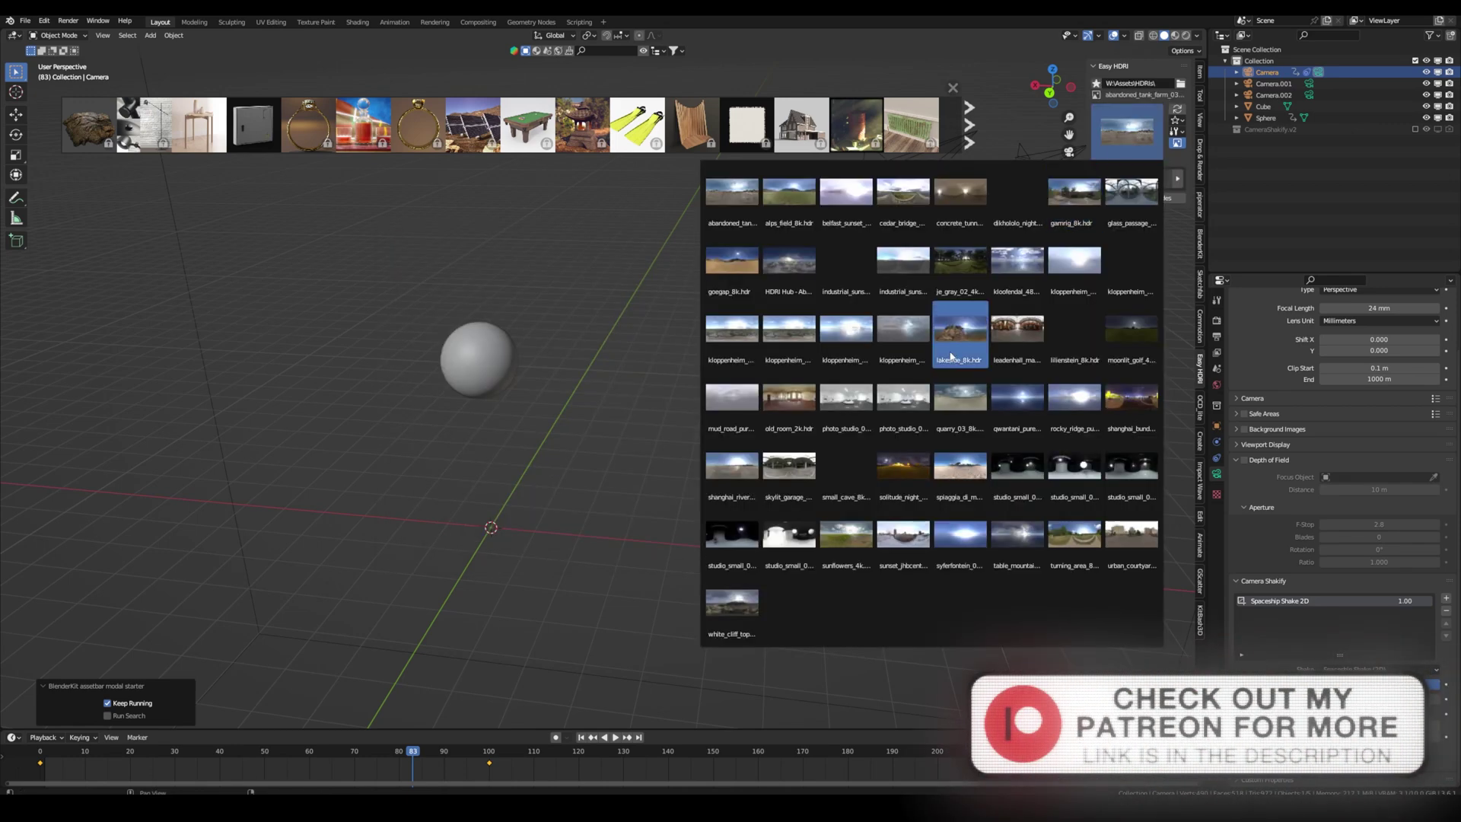
{"action": "left_click", "coordinate": [1138, 148]}
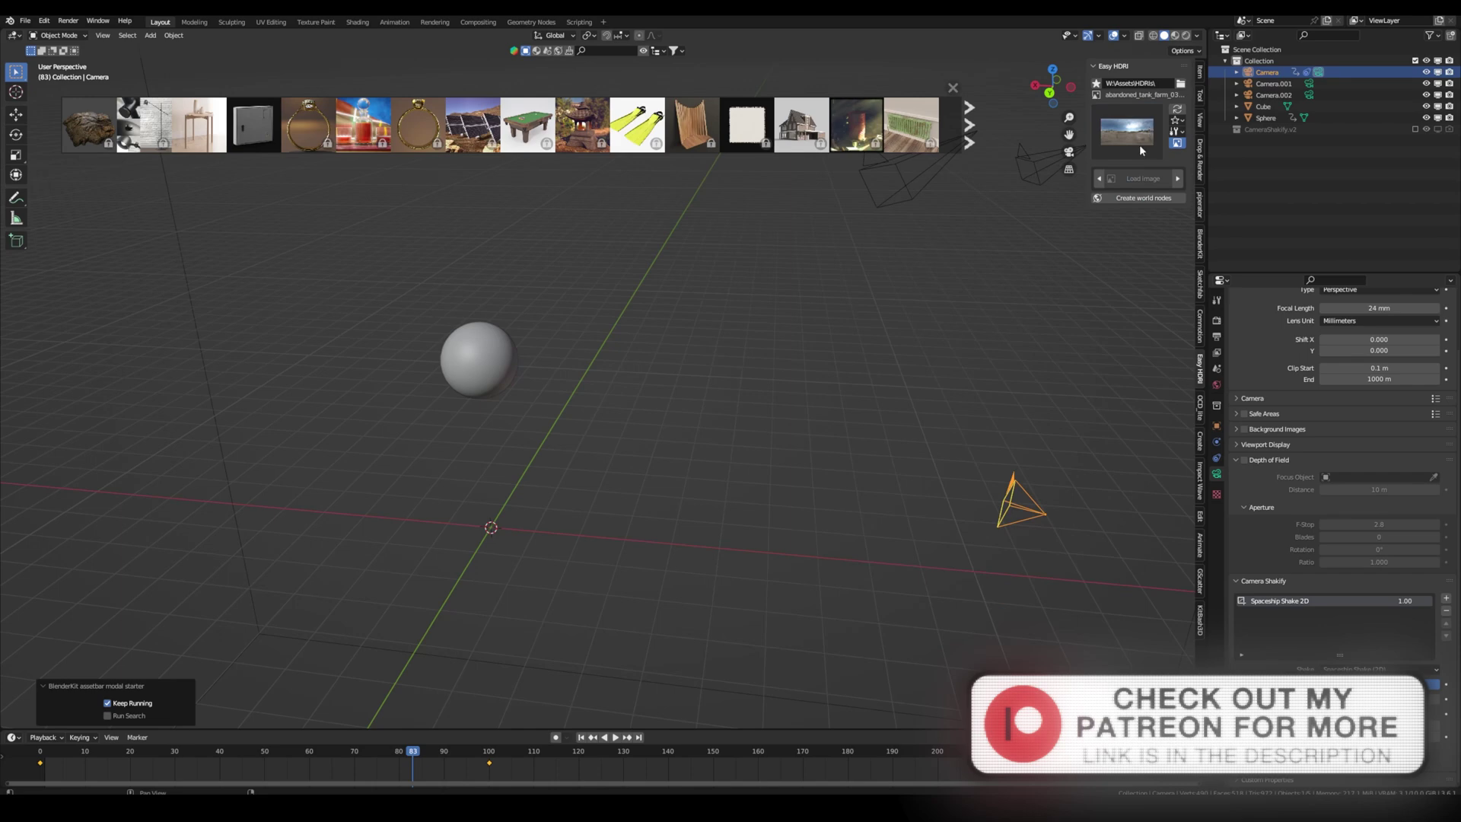
{"action": "left_click", "coordinate": [1140, 198]}
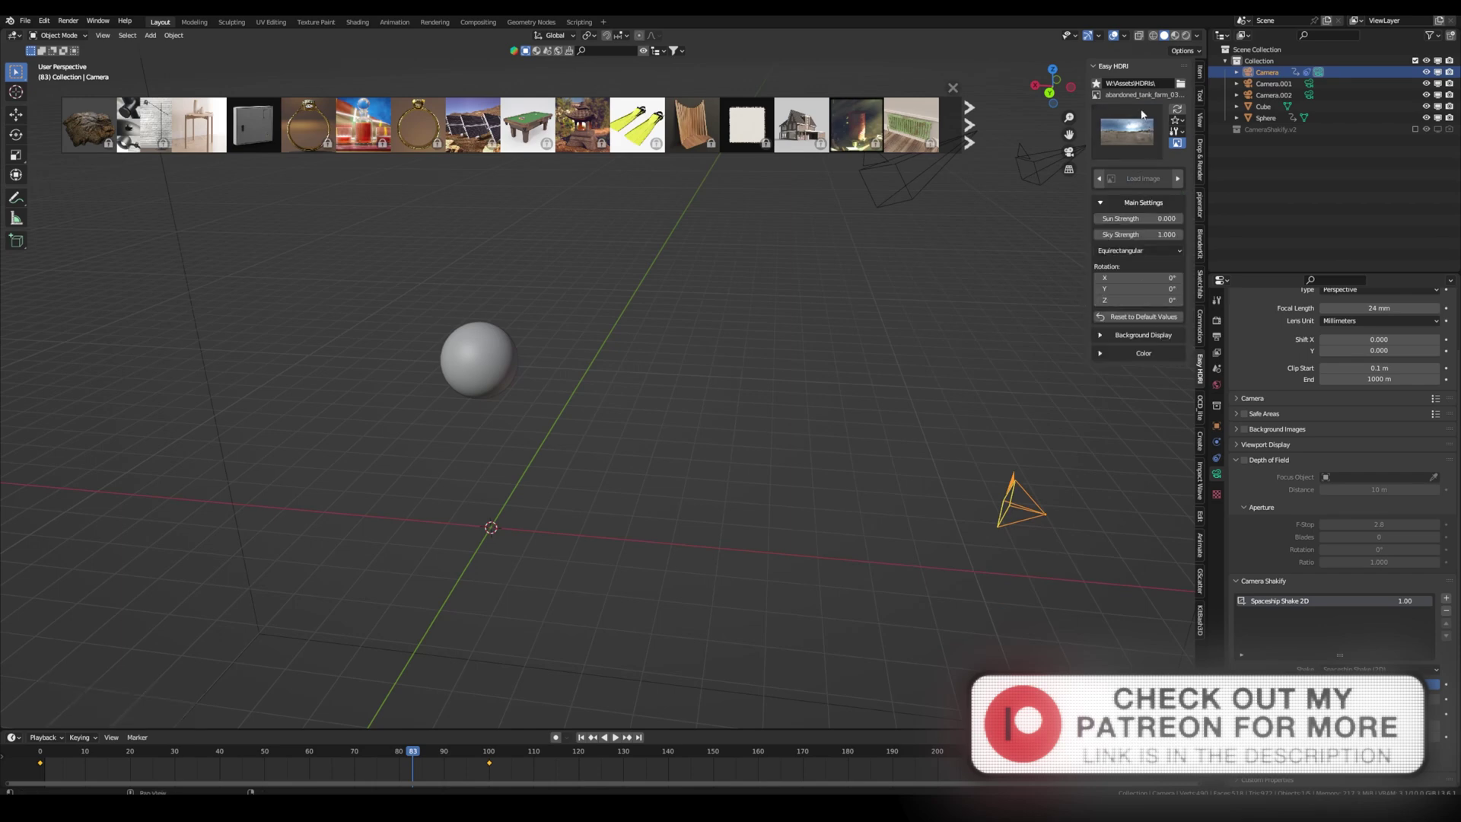
{"action": "key", "text": "z"}
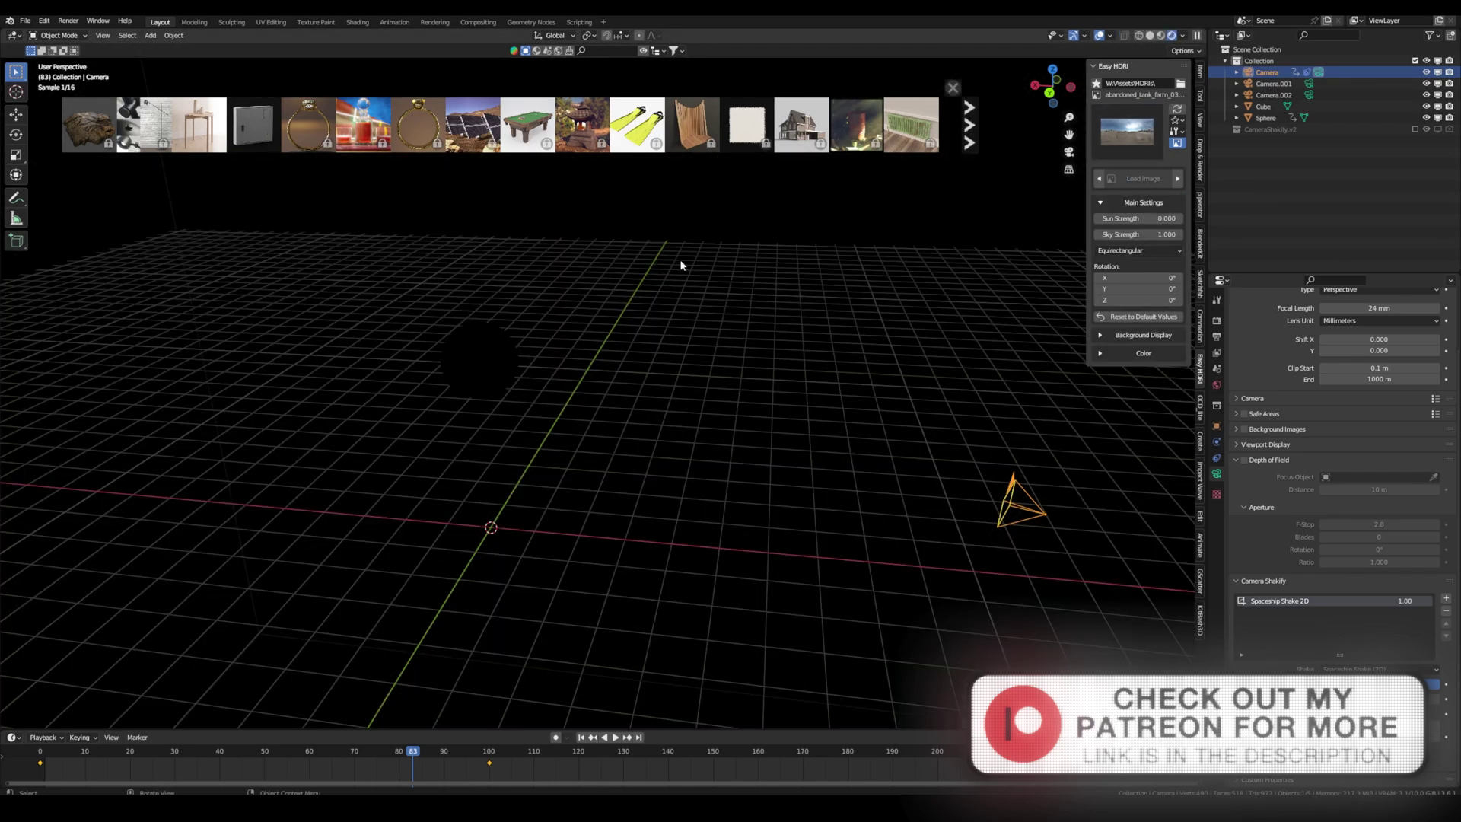
{"action": "scroll", "coordinate": [670, 266], "scroll_direction": "down", "scroll_amount": 5}
{"action": "scroll", "coordinate": [728, 300], "scroll_direction": "down", "scroll_amount": 6}
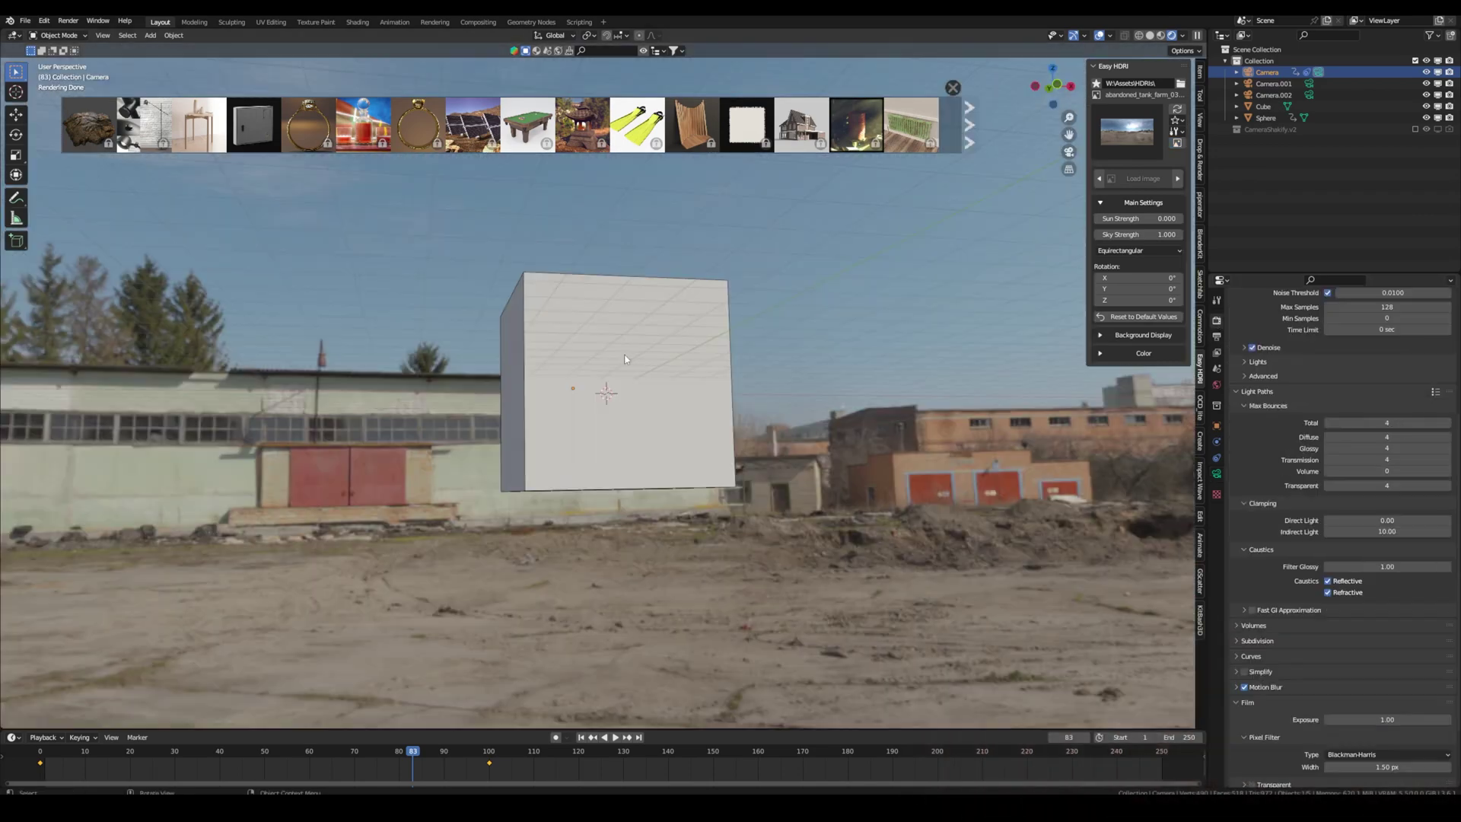
Set the Easy HDRI sky strength to 0.2.
{"action": "middle_click_drag", "start_coordinate": [625, 359], "coordinate": [689, 361]}
{"action": "double_click", "coordinate": [1138, 234]}
{"action": "type", "text": "0.2"}
{"action": "key", "text": "Return"}
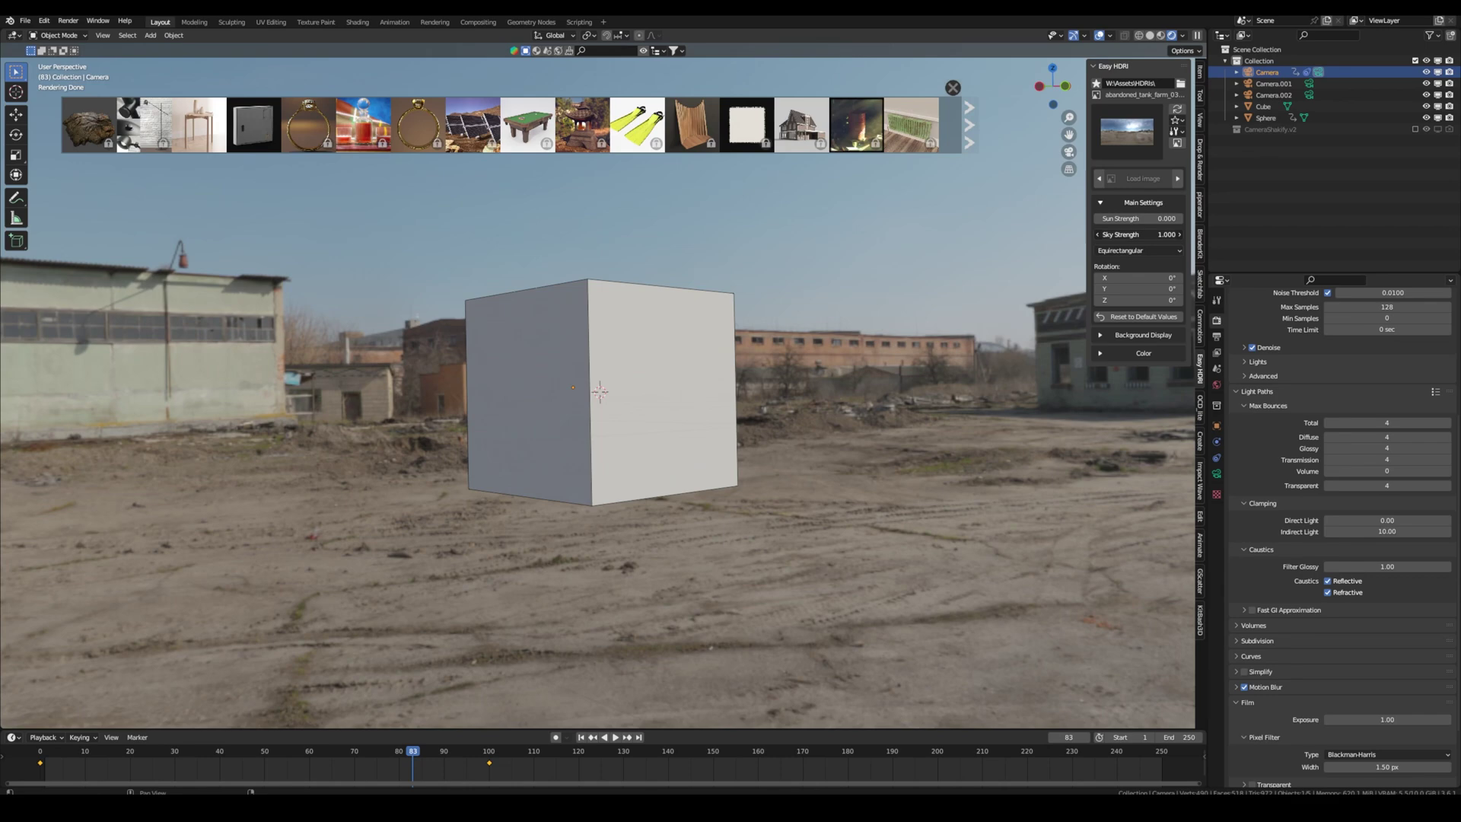
Undo the last sky strength change and rotate the Easy HDRI background to 12° on X and 14.8° on Z.
{"action": "key", "text": "ctrl+z"}
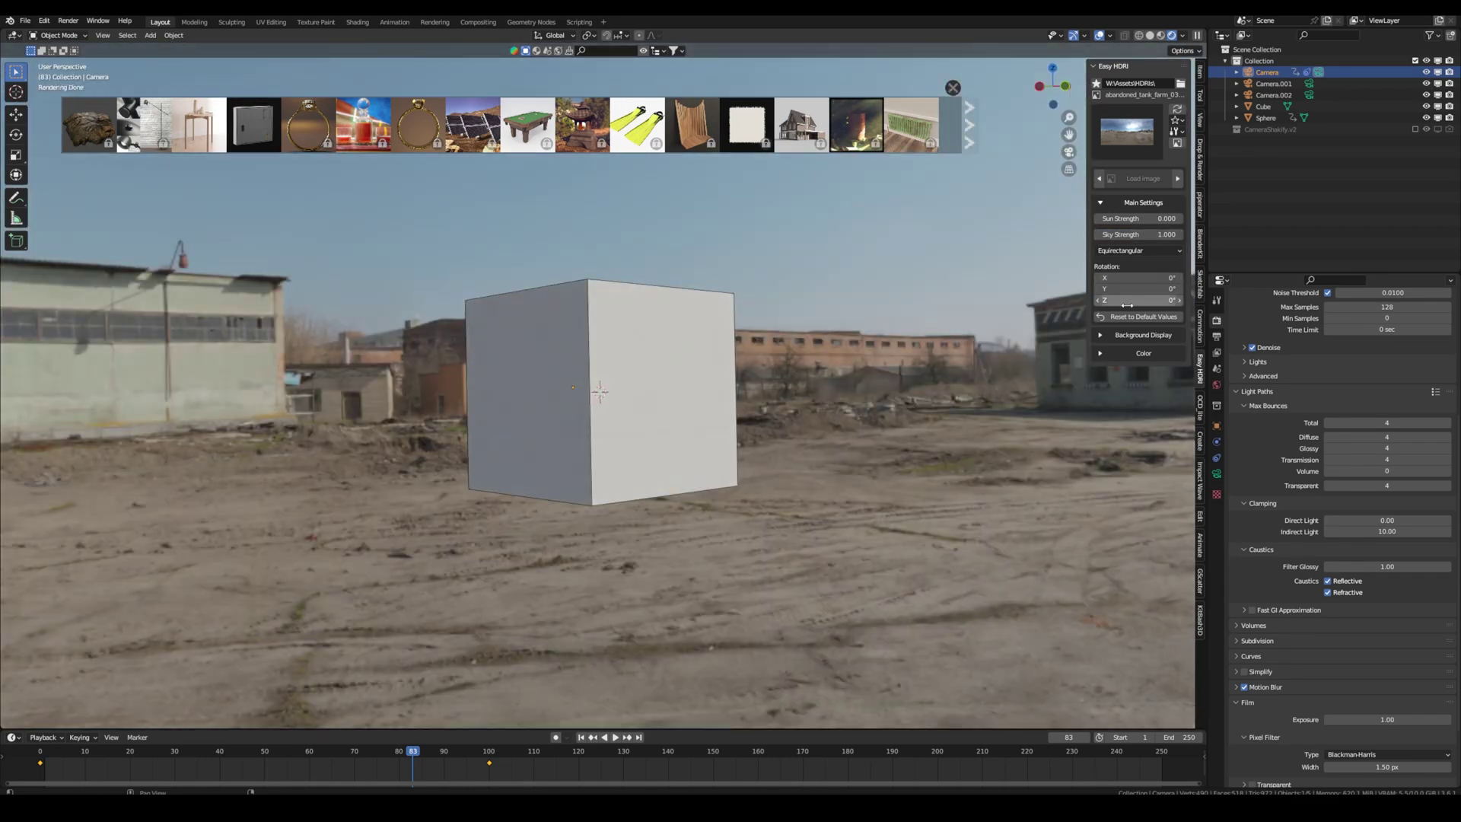
{"action": "left_click_drag", "start_coordinate": [1127, 306], "coordinate": [1145, 277]}
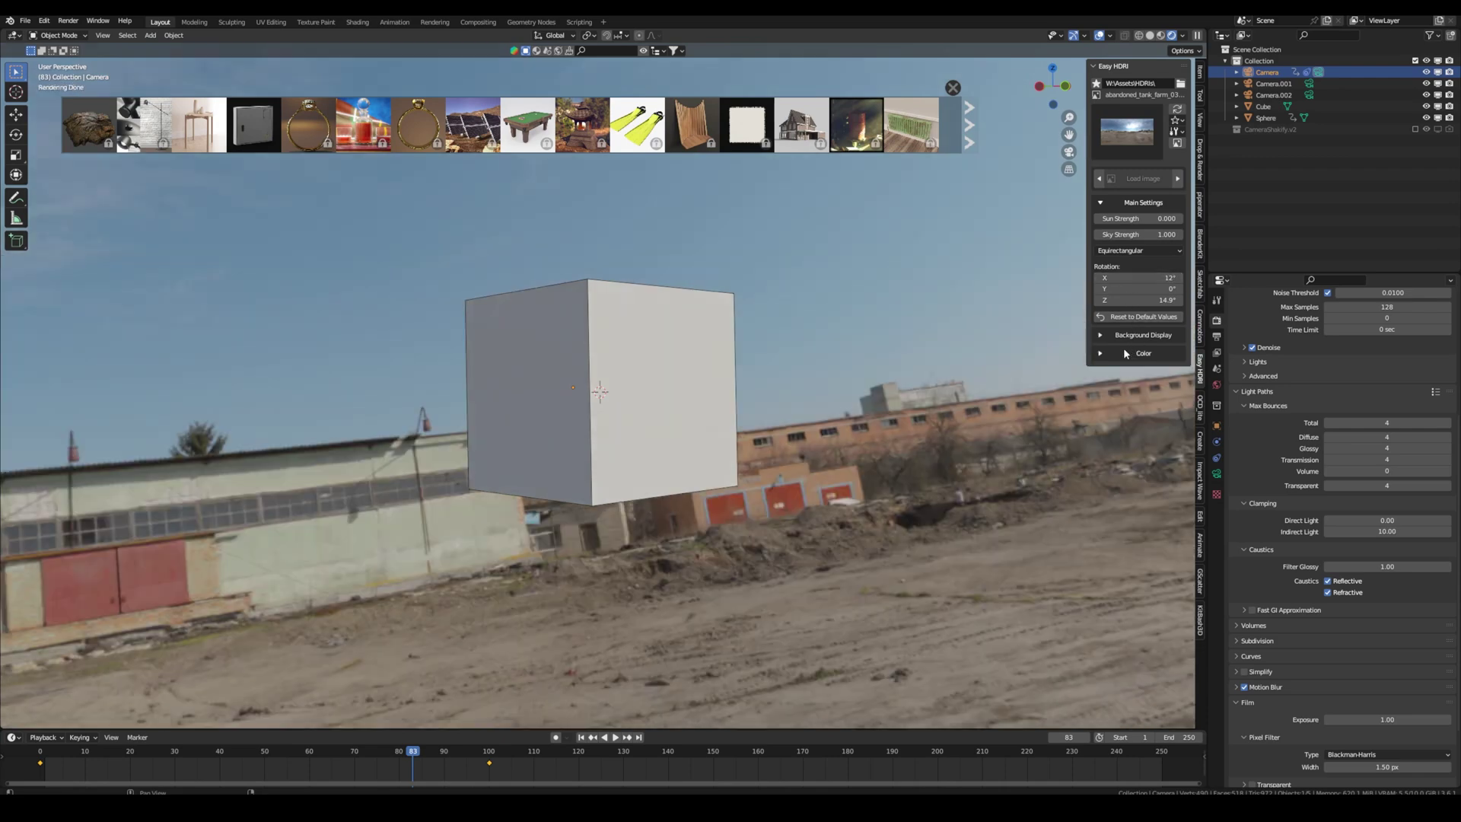
Choose a green tint colour for the HDRI and try out its tint factor.
{"action": "left_click", "coordinate": [1127, 354]}
{"action": "left_click", "coordinate": [1139, 380]}
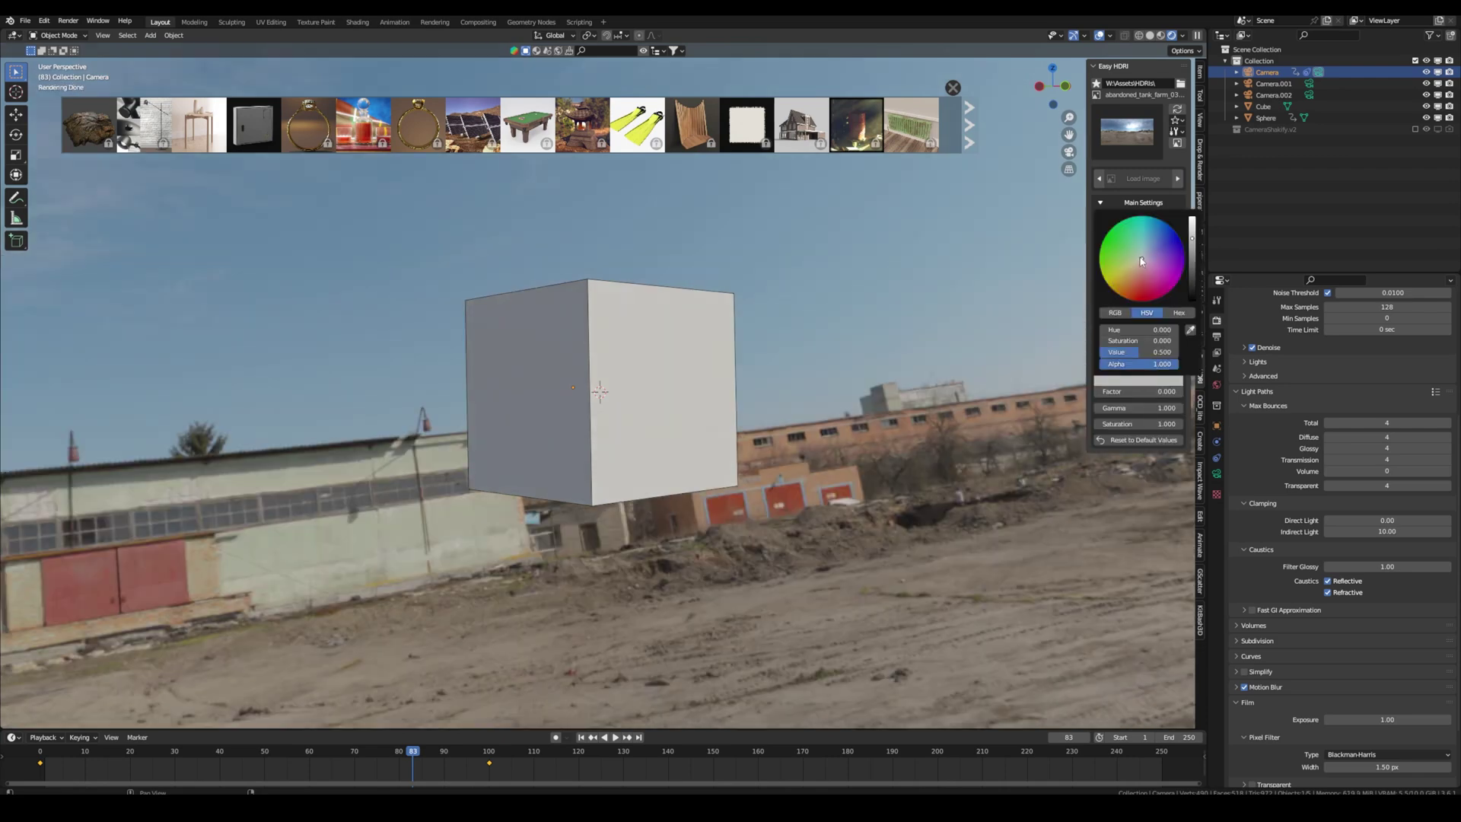
{"action": "left_click_drag", "start_coordinate": [1118, 331], "coordinate": [1164, 330]}
{"action": "mouse_move", "coordinate": [1146, 396]}
{"action": "left_mouse_down"}
{"action": "mouse_move", "coordinate": [1160, 396]}
{"action": "mouse_move", "coordinate": [1142, 395]}
{"action": "left_mouse_up"}
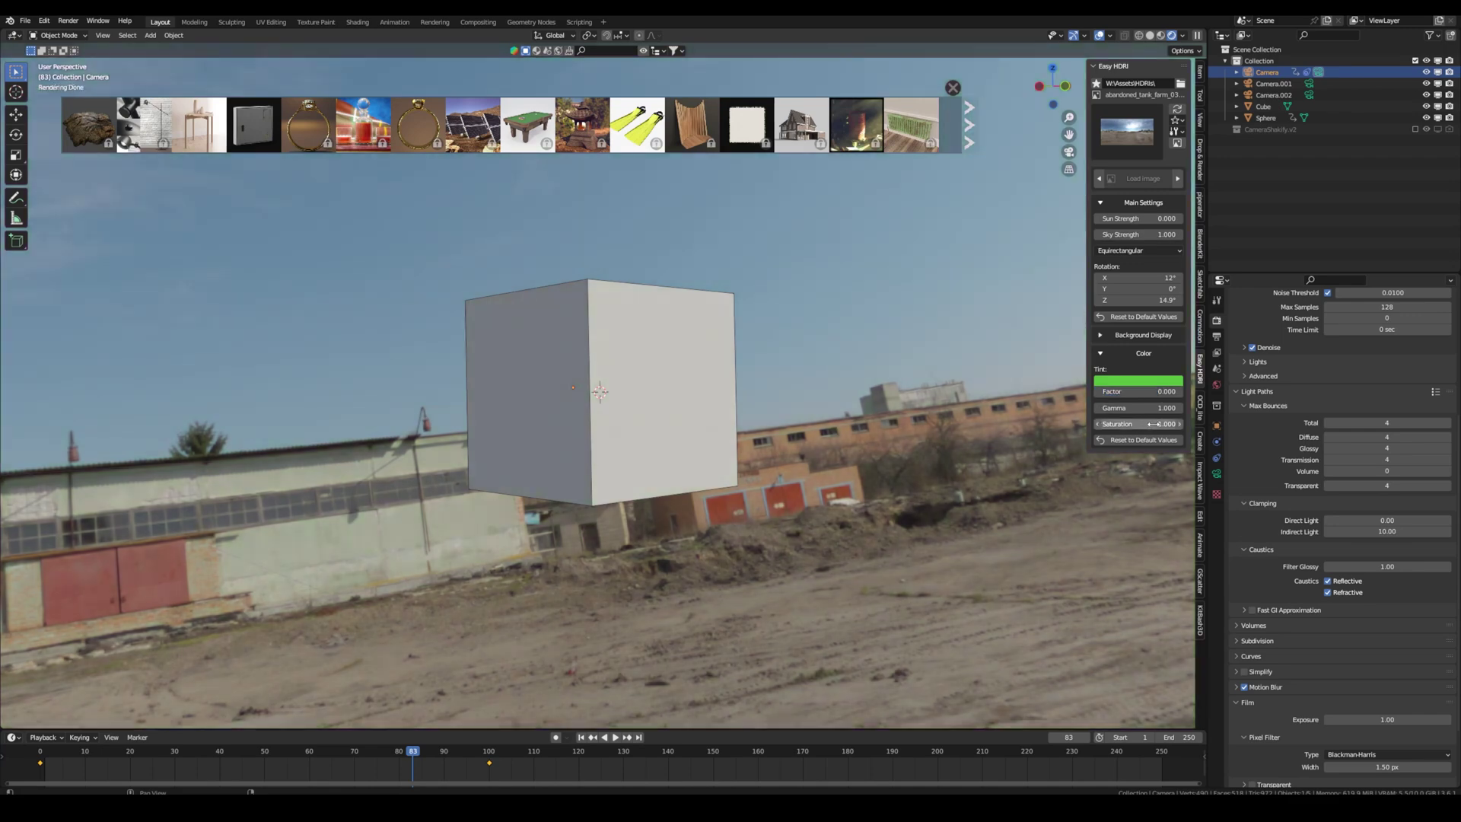
Set the HDRI colour saturation to 0.5 in Easy HDRI.
{"action": "left_click", "coordinate": [1155, 424]}
{"action": "type", "text": "0.5"}
{"action": "key", "text": "Return"}
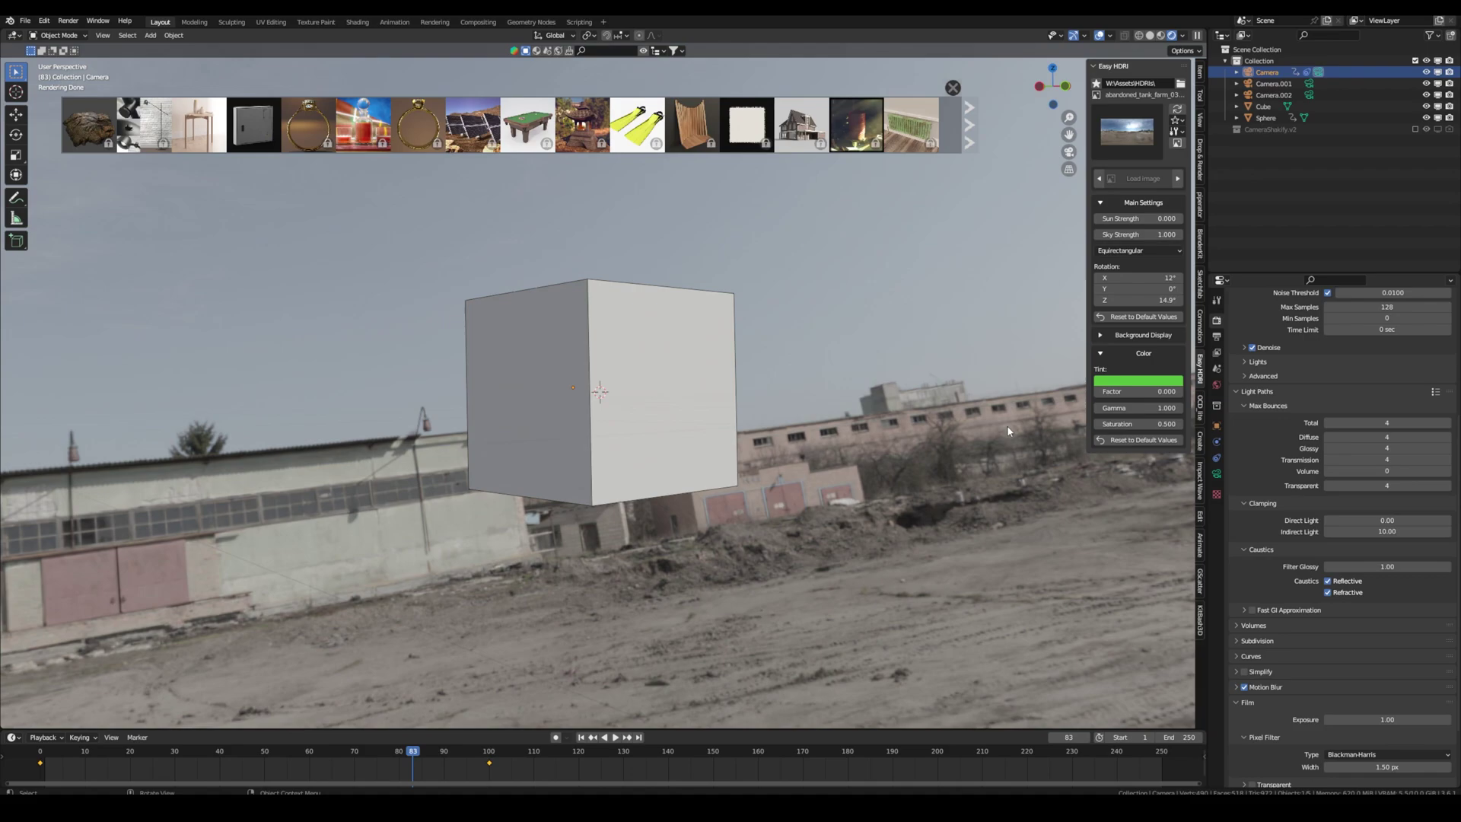
{"action": "middle_click_drag", "start_coordinate": [752, 359], "coordinate": [1011, 283]}
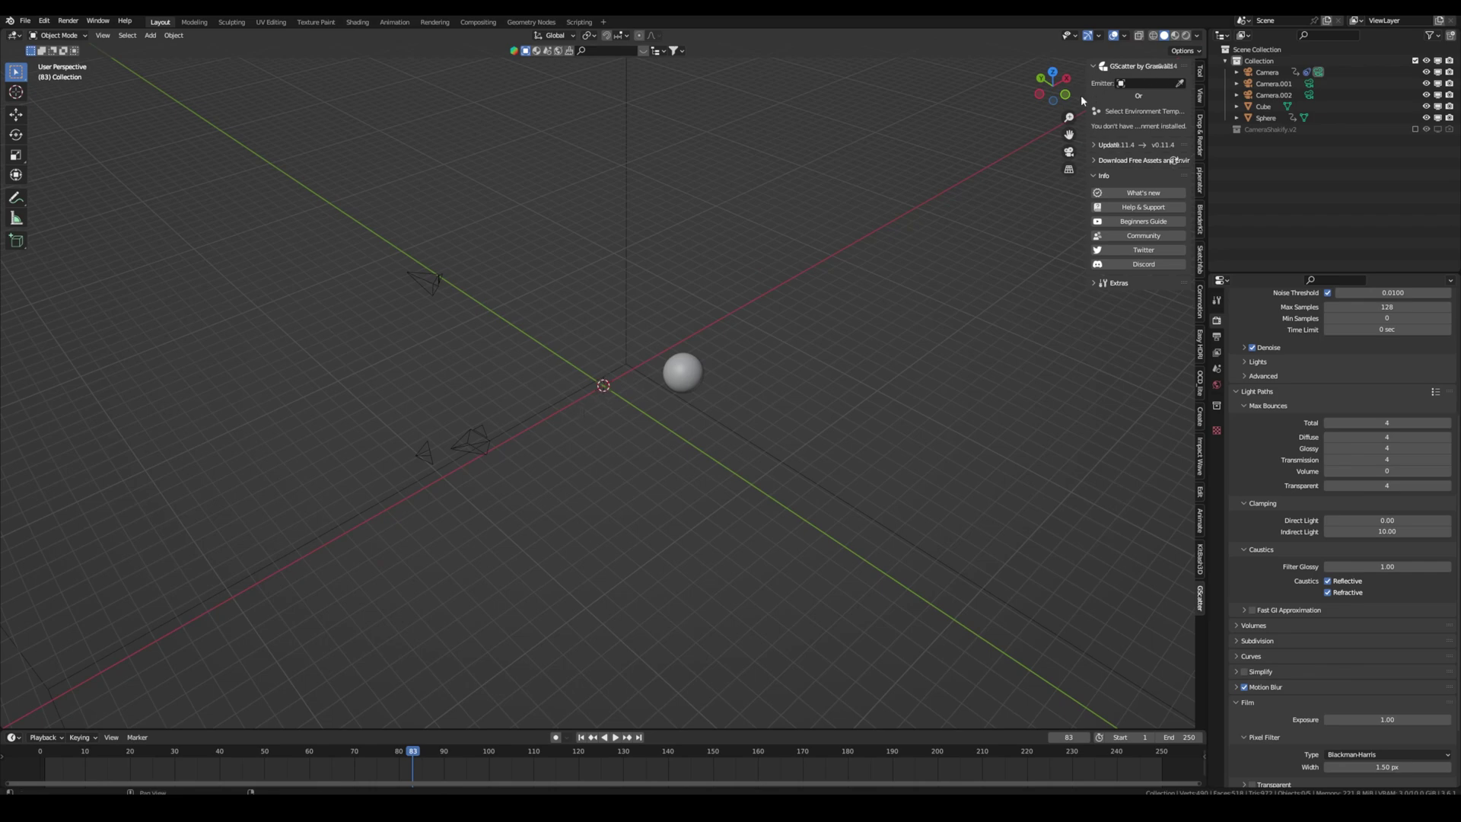
Add a 2 m plane at the world origin and assign it as the GScatter emitter.
{"action": "left_click_drag", "start_coordinate": [1087, 99], "coordinate": [1055, 94]}
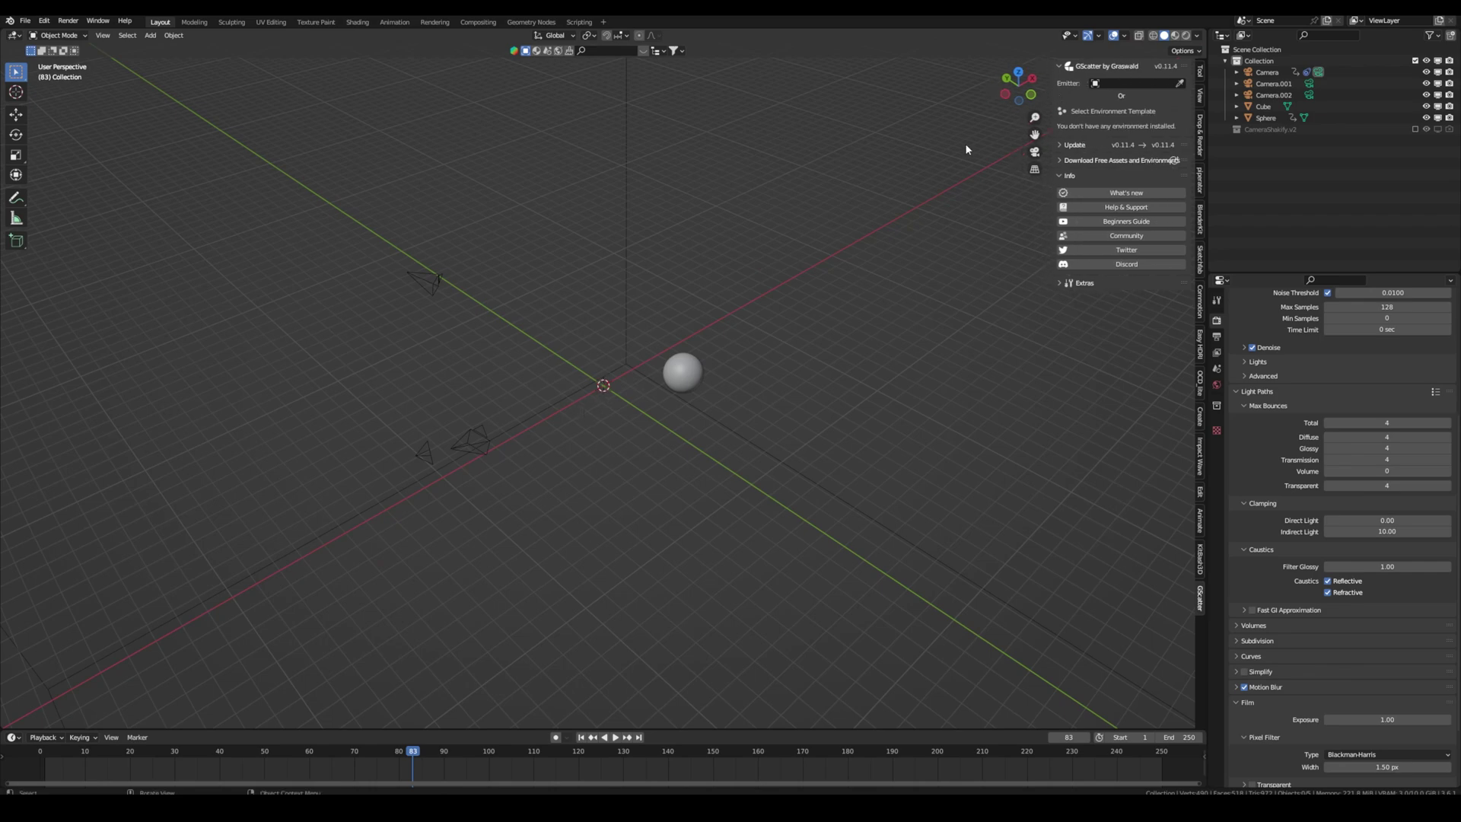
{"action": "middle_click_drag", "start_coordinate": [656, 367], "coordinate": [613, 362]}
{"action": "key", "text": "shift+a"}
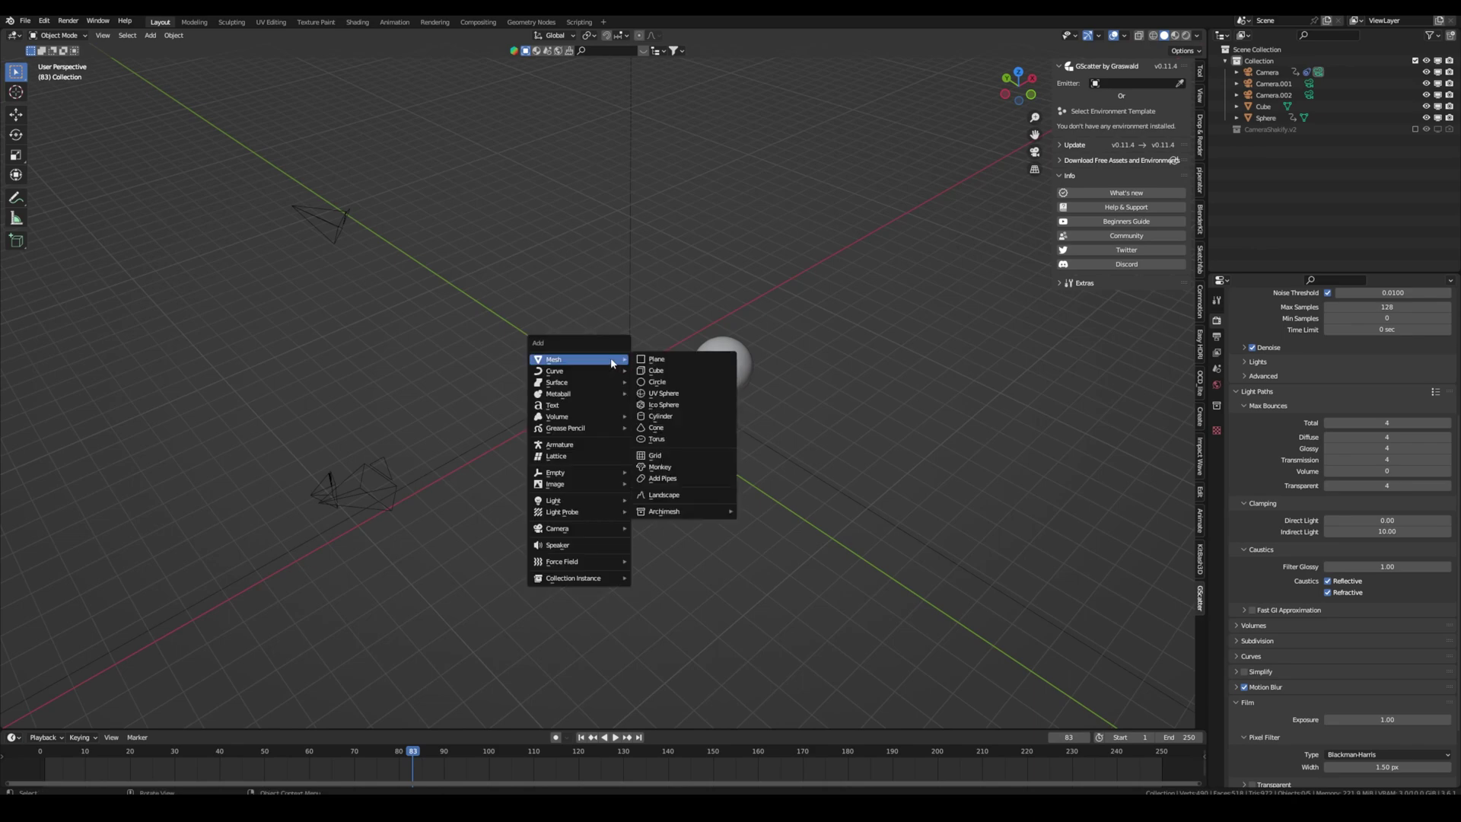
{"action": "left_click", "coordinate": [656, 367]}
{"action": "scroll", "coordinate": [597, 384], "scroll_direction": "up", "scroll_amount": 2}
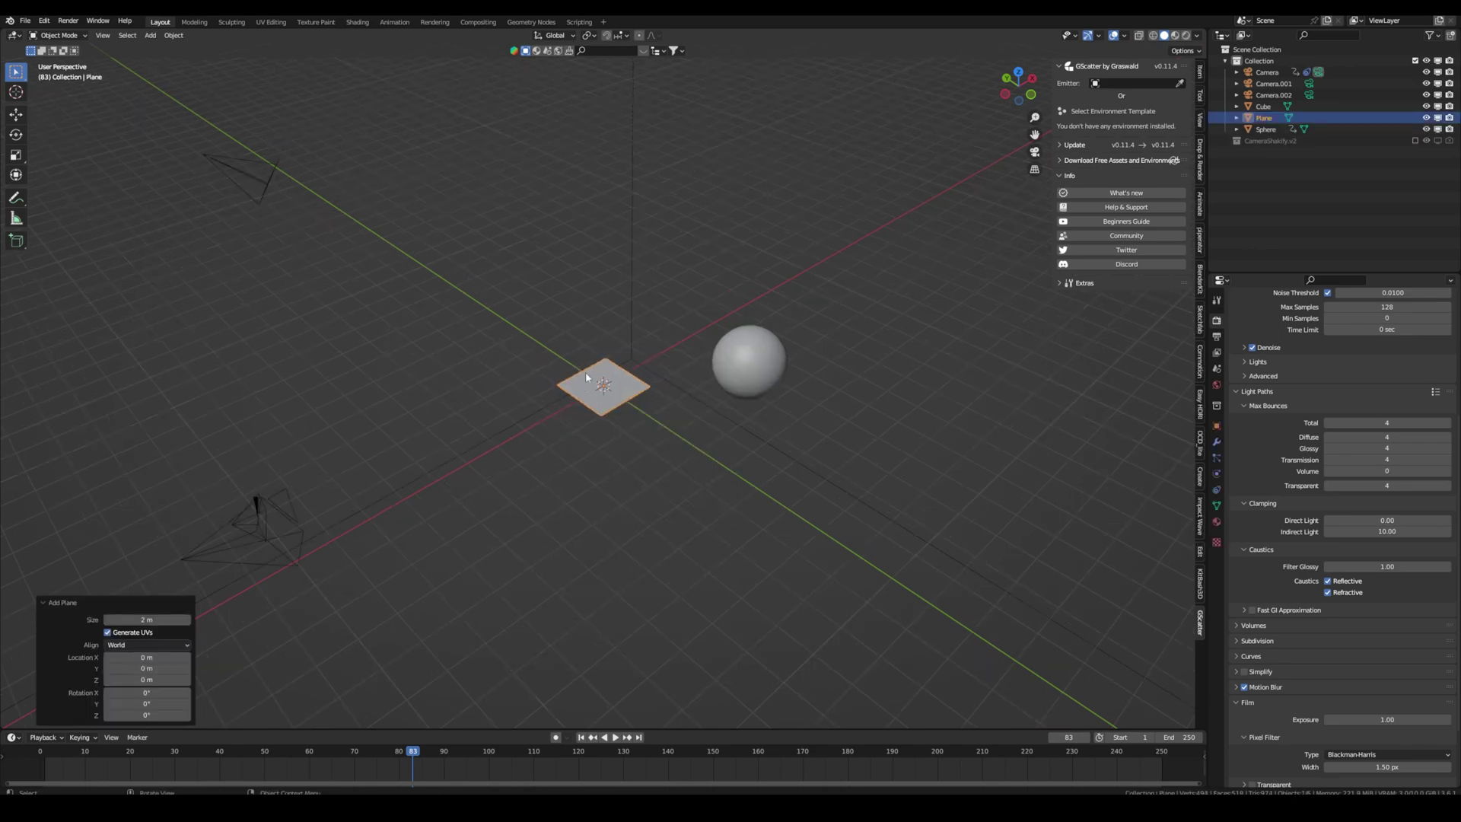
{"action": "scroll", "coordinate": [586, 372], "scroll_direction": "up", "scroll_amount": 4}
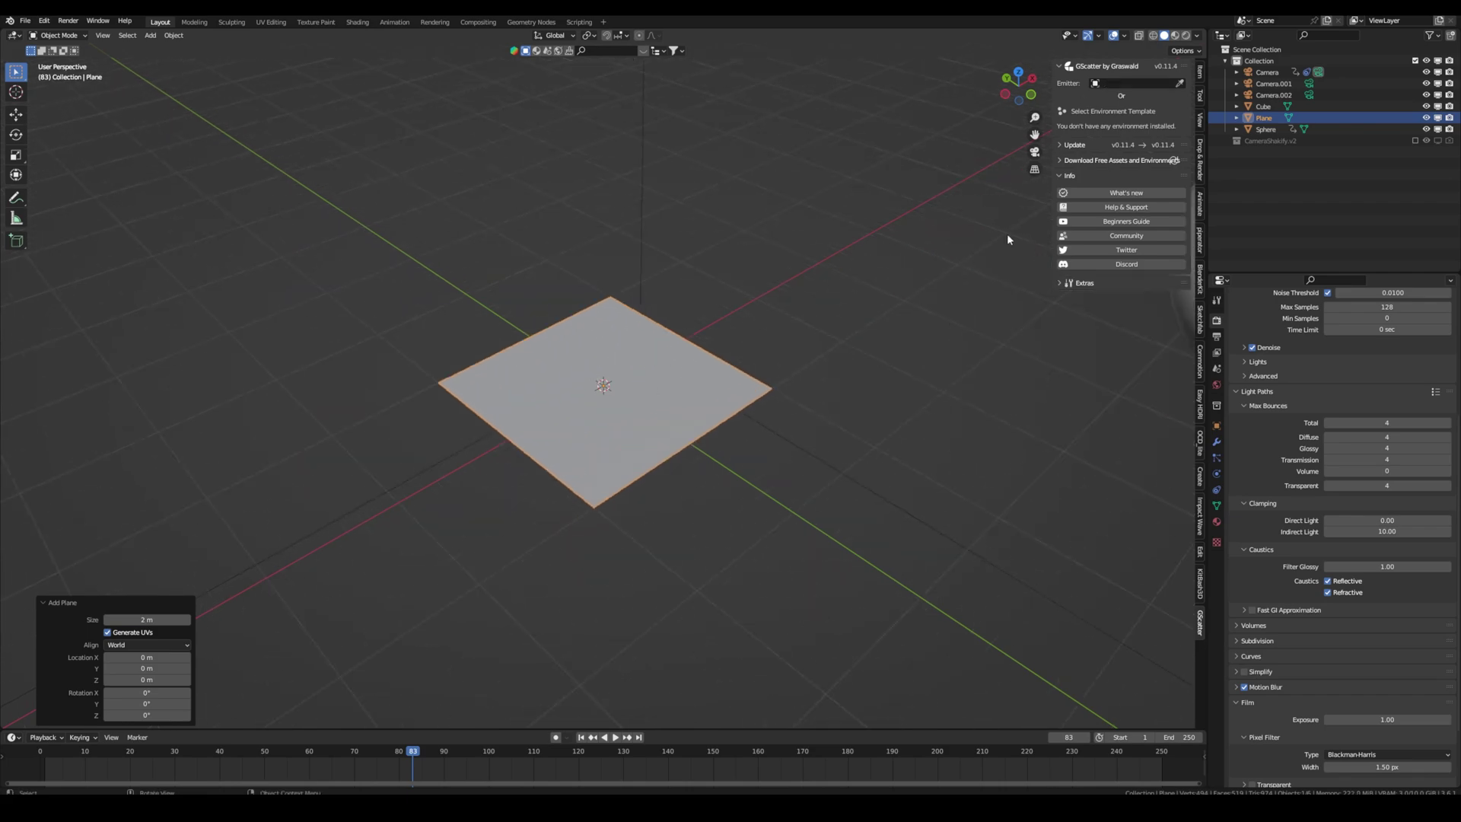
{"action": "left_click", "coordinate": [1180, 83]}
{"action": "left_click", "coordinate": [631, 326]}
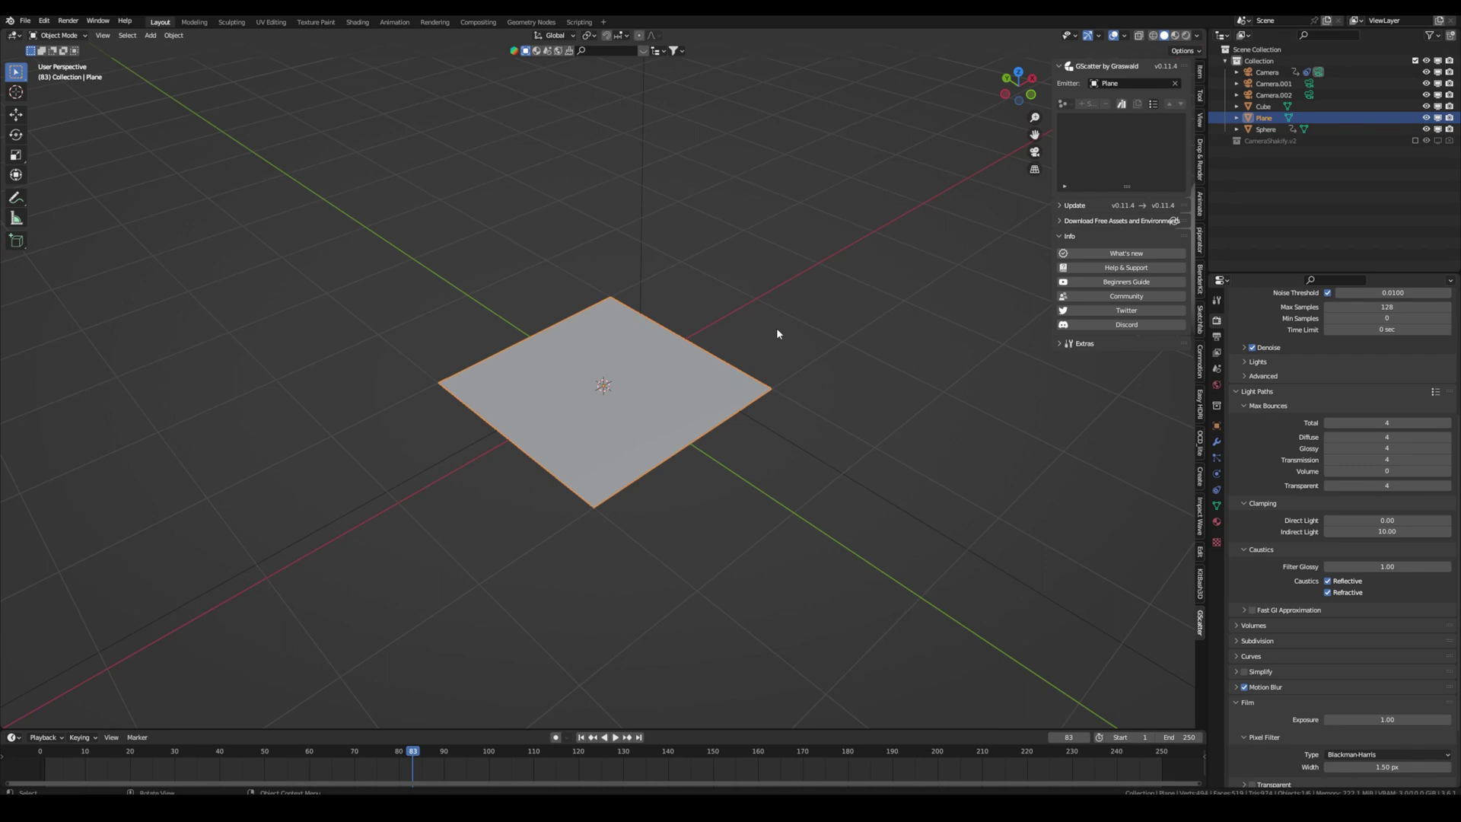
Download the free Yellow Oatgrass asset in GScatter.
{"action": "left_click", "coordinate": [1061, 221]}
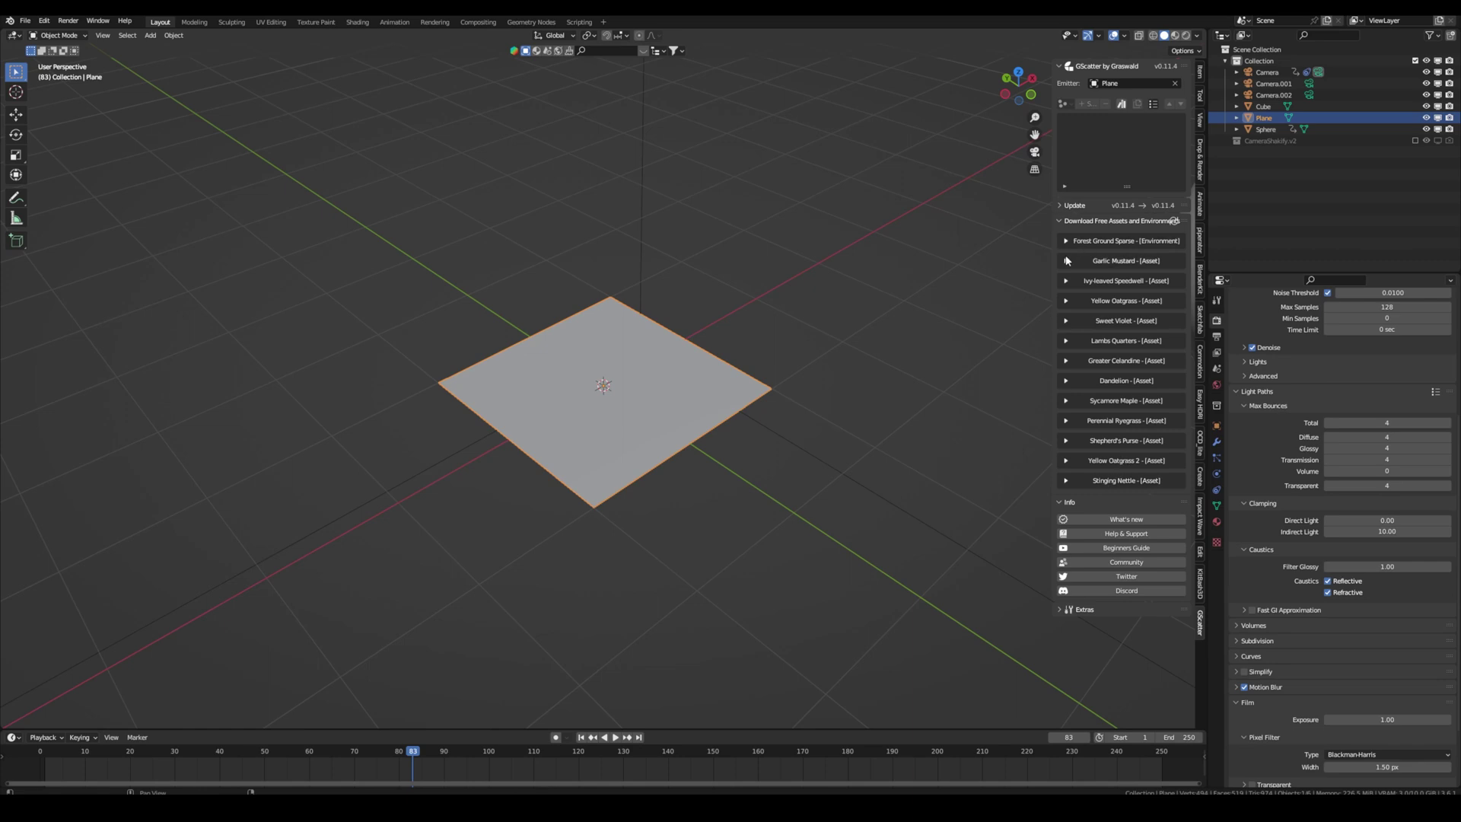
{"action": "left_click", "coordinate": [1067, 301]}
{"action": "scroll", "coordinate": [1081, 304], "scroll_direction": "down", "scroll_amount": 2}
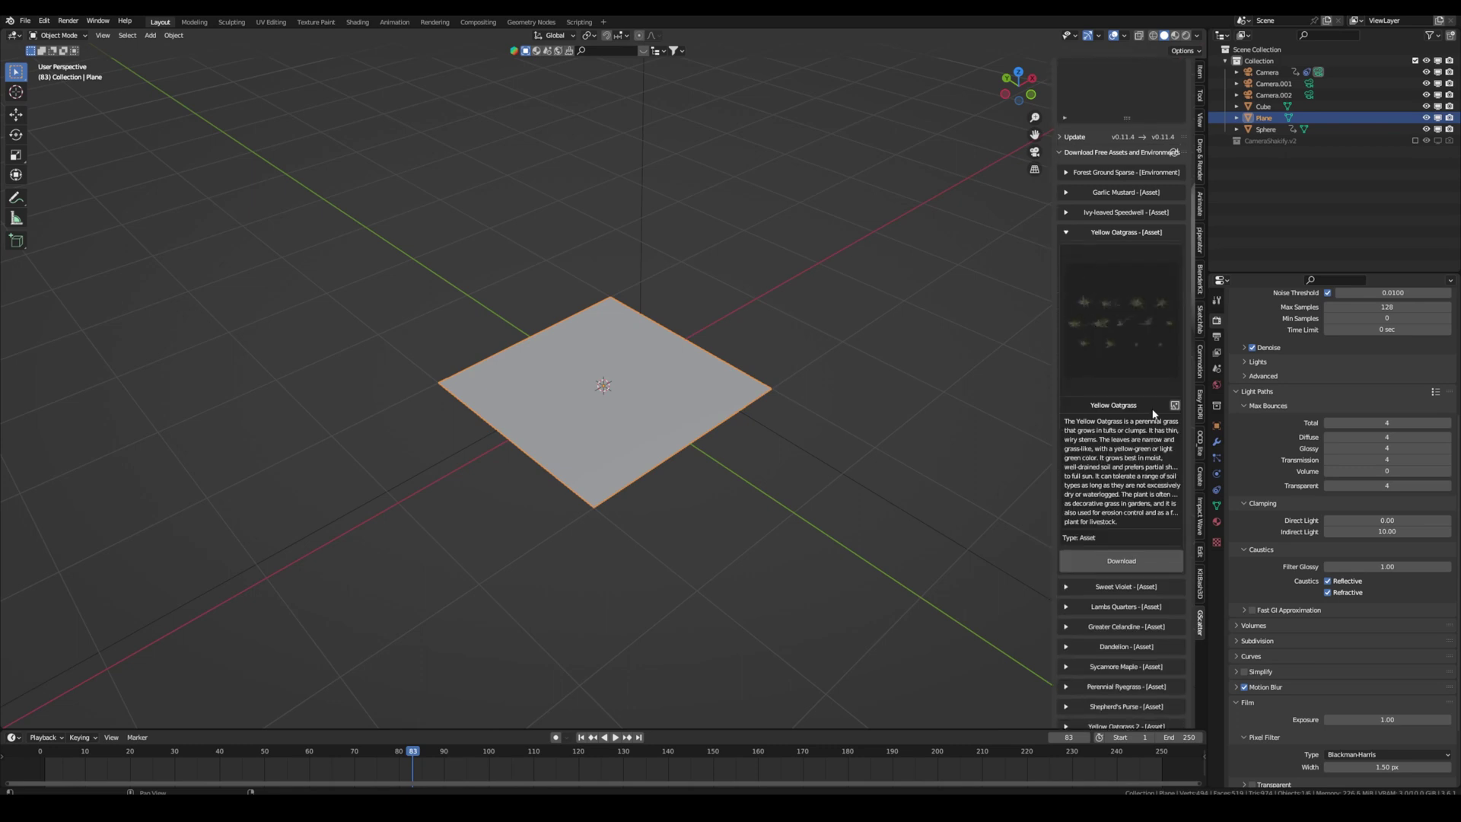
{"action": "left_click", "coordinate": [1146, 561]}
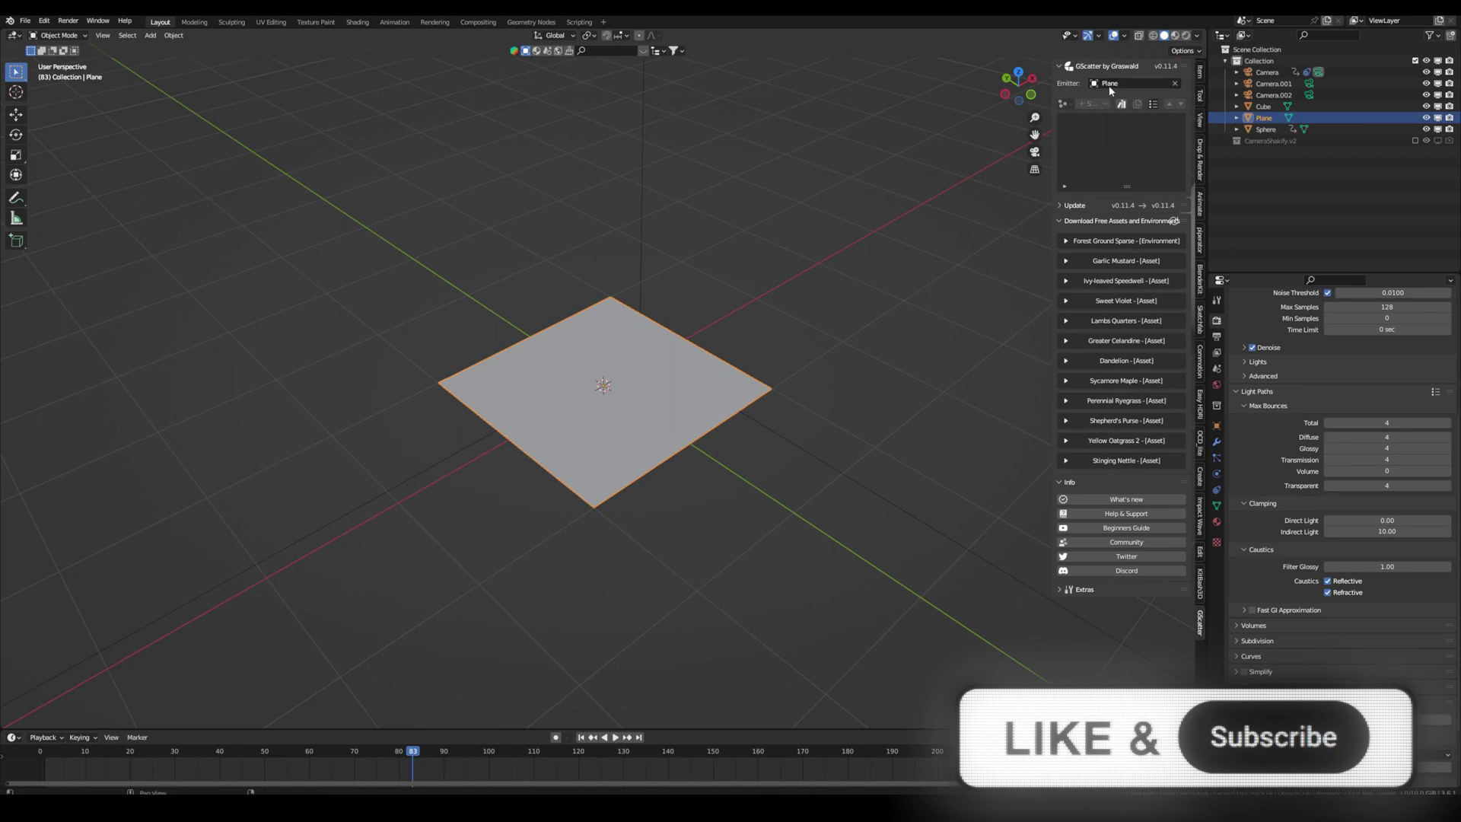
Scatter Yellow Oatgrass Big from the GScatter asset browser on the plane, with level of detail 0 and the Default preset.
{"action": "left_click", "coordinate": [1122, 107]}
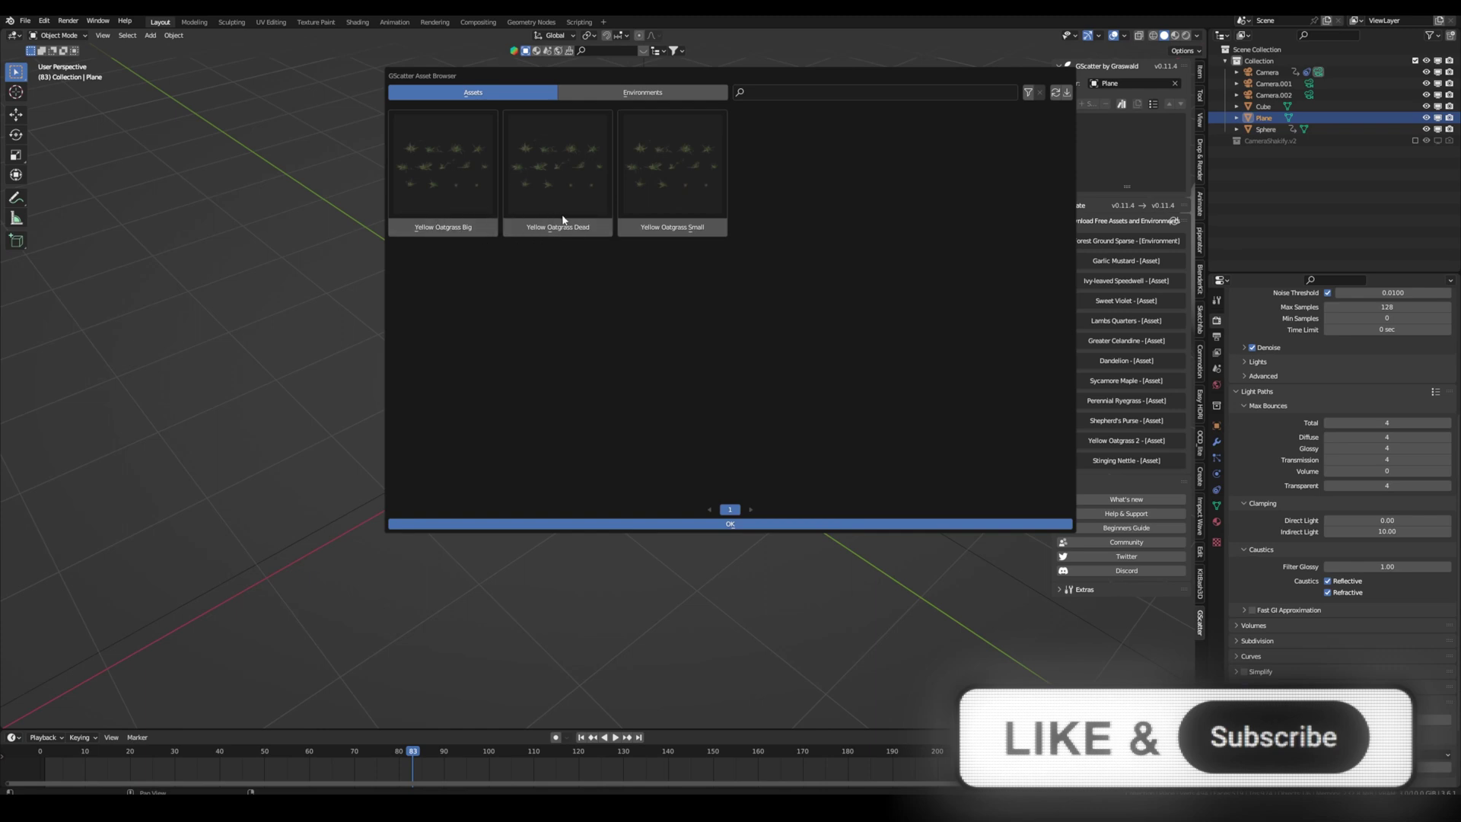
{"action": "left_click", "coordinate": [476, 229]}
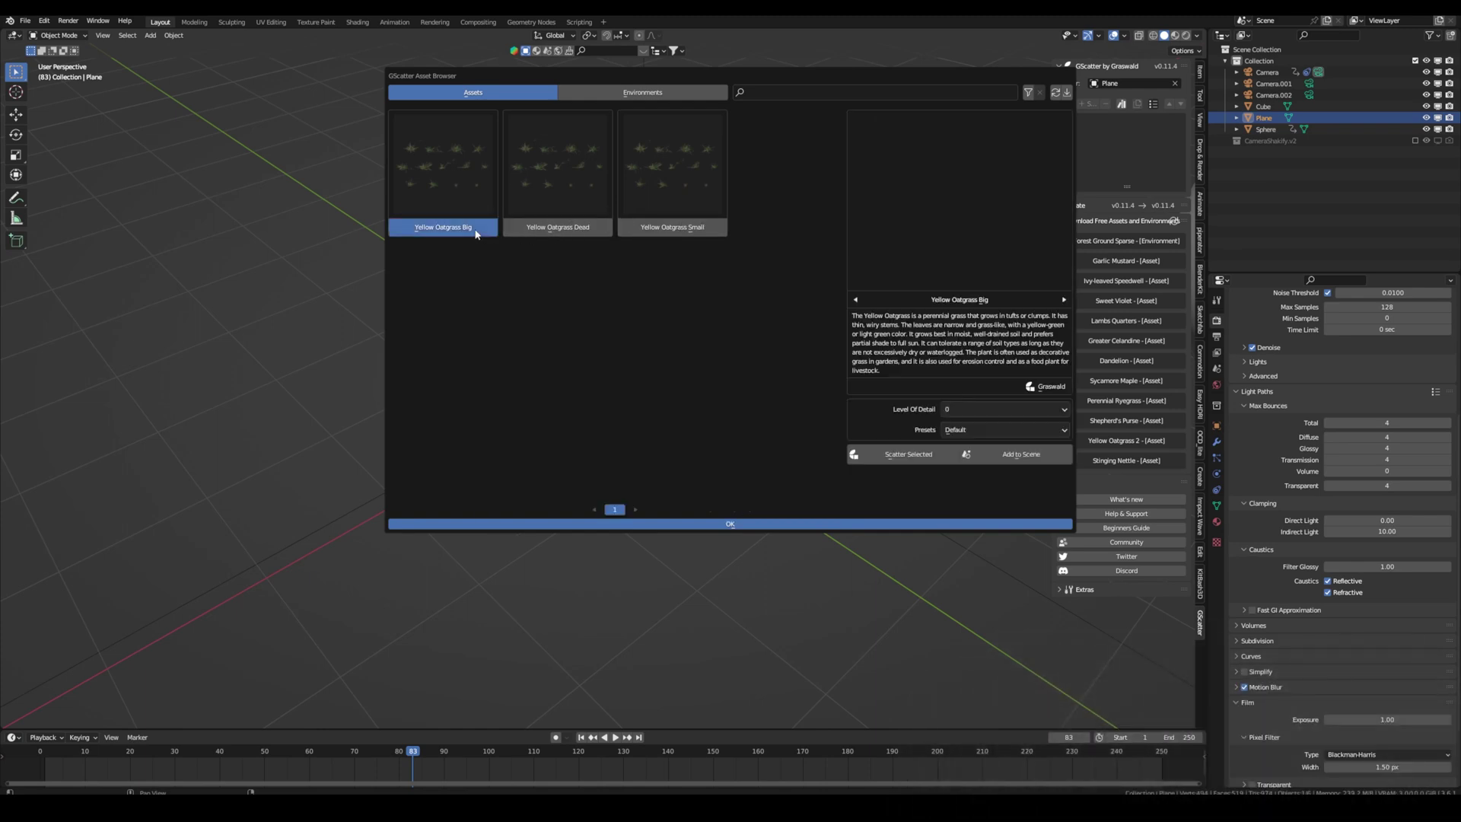
{"action": "left_click", "coordinate": [952, 409]}
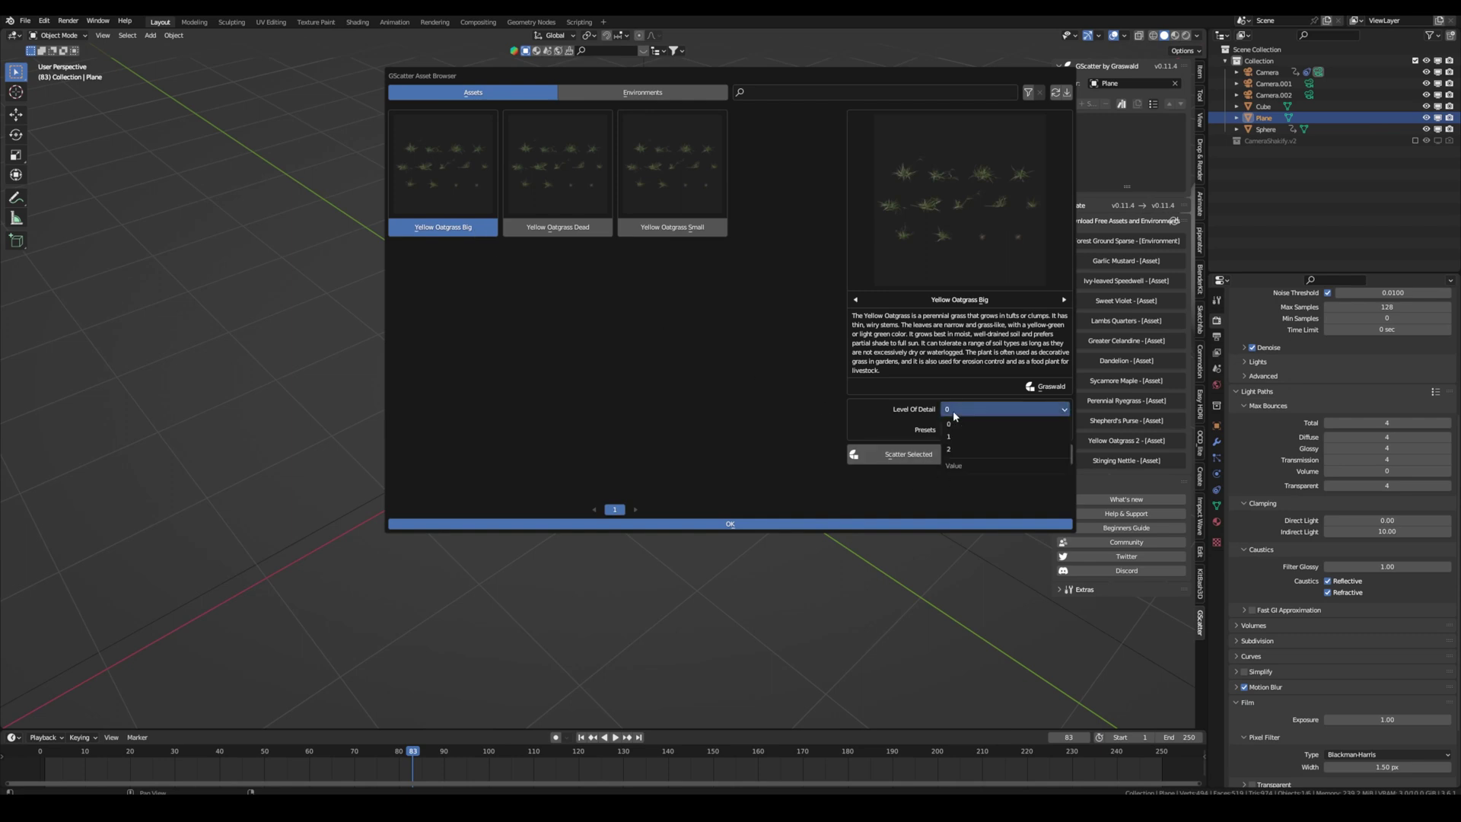
{"action": "left_click", "coordinate": [960, 411]}
{"action": "left_click", "coordinate": [962, 412]}
{"action": "left_click", "coordinate": [913, 439]}
{"action": "left_click", "coordinate": [968, 430]}
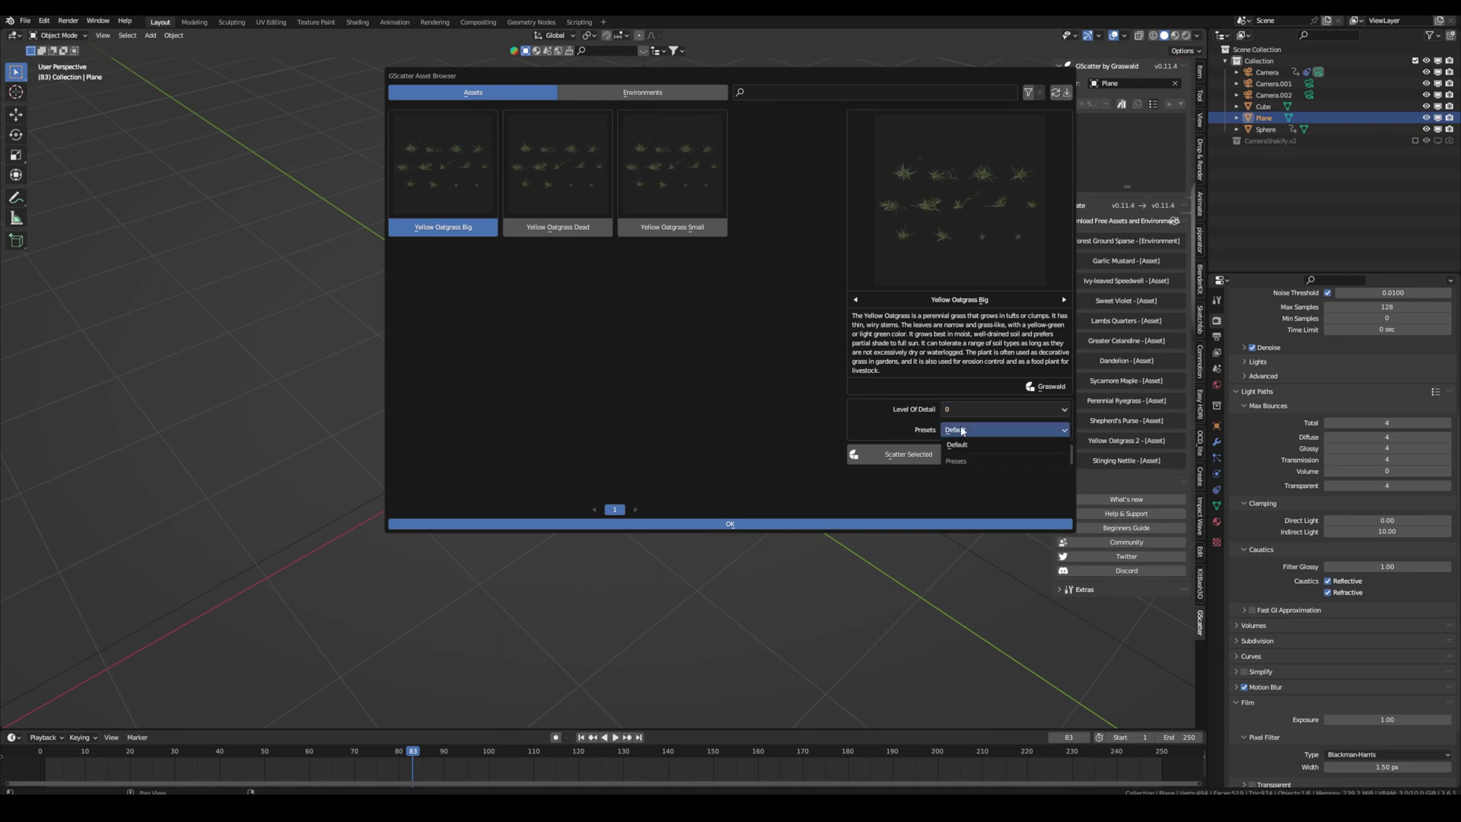
{"action": "left_click", "coordinate": [911, 456]}
{"action": "left_click", "coordinate": [910, 493]}
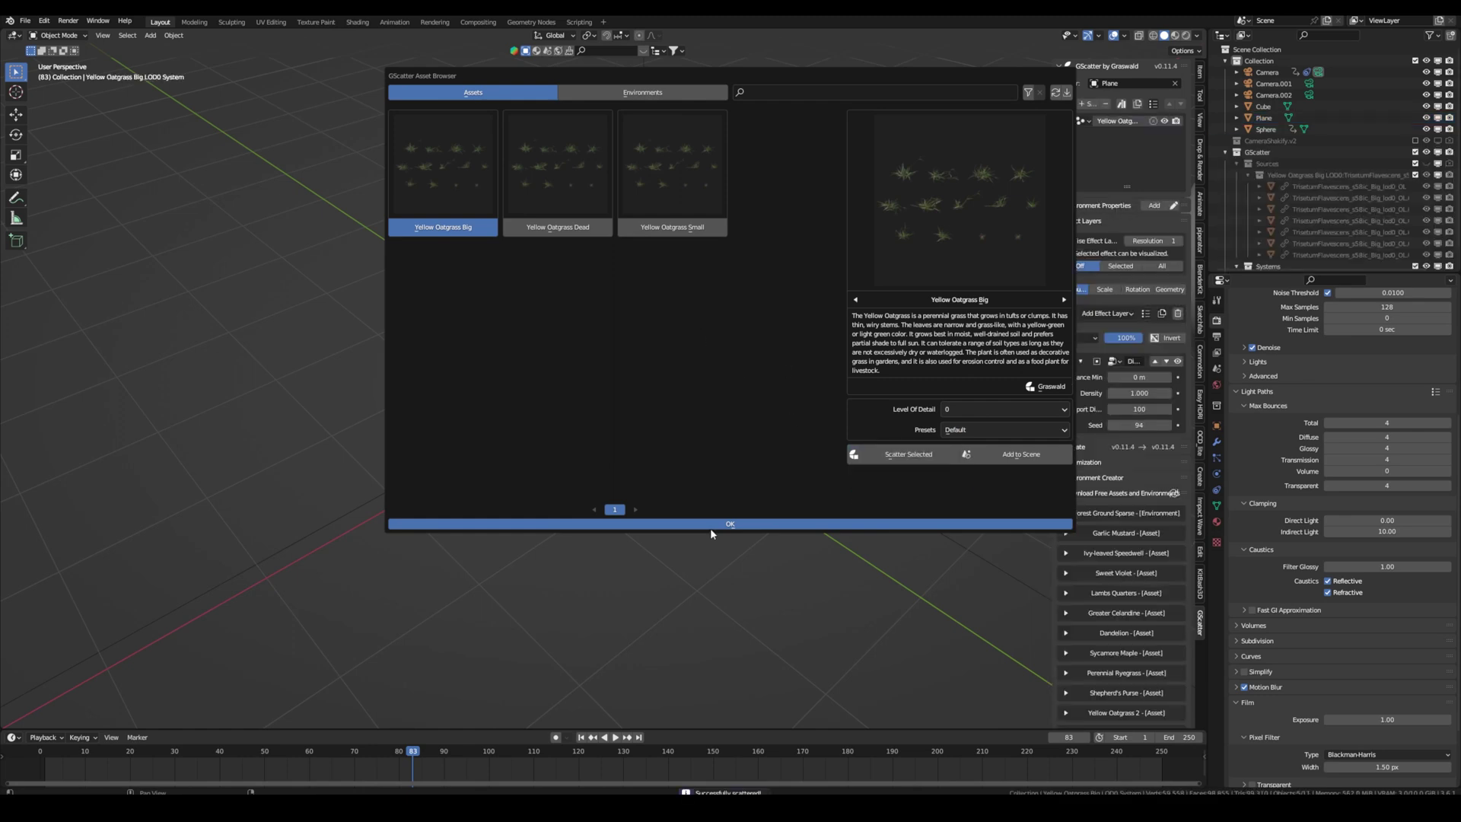
{"action": "left_click", "coordinate": [710, 524]}
Raise the distribution density of the scattered oatgrass to 55.3.
{"action": "middle_click_drag", "start_coordinate": [632, 424], "coordinate": [1045, 396]}
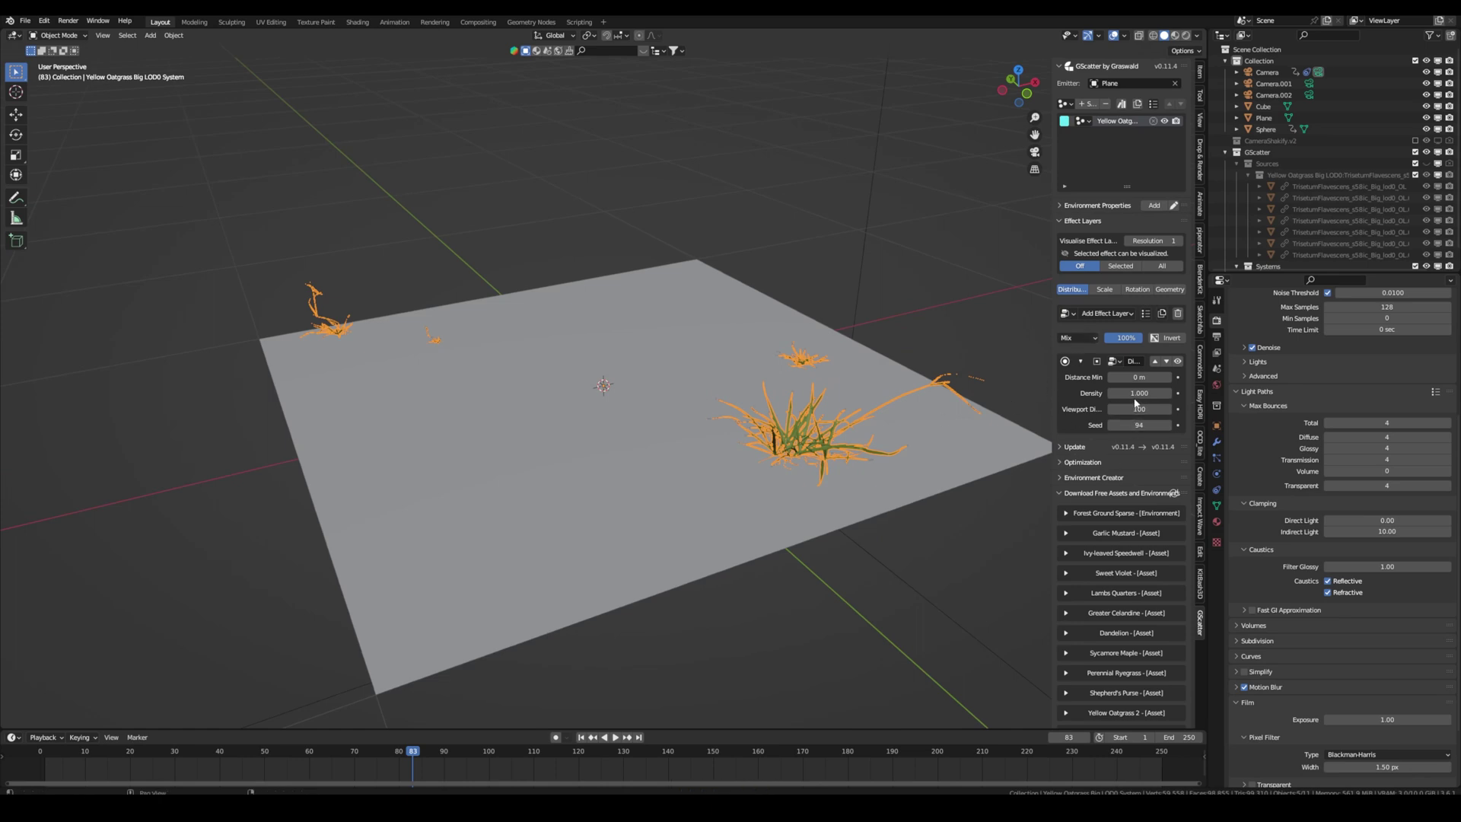
{"action": "left_click_drag", "start_coordinate": [1139, 392], "coordinate": [1220, 393]}
{"action": "key", "text": "KP_4"}
{"action": "key", "text": "KP_4"}
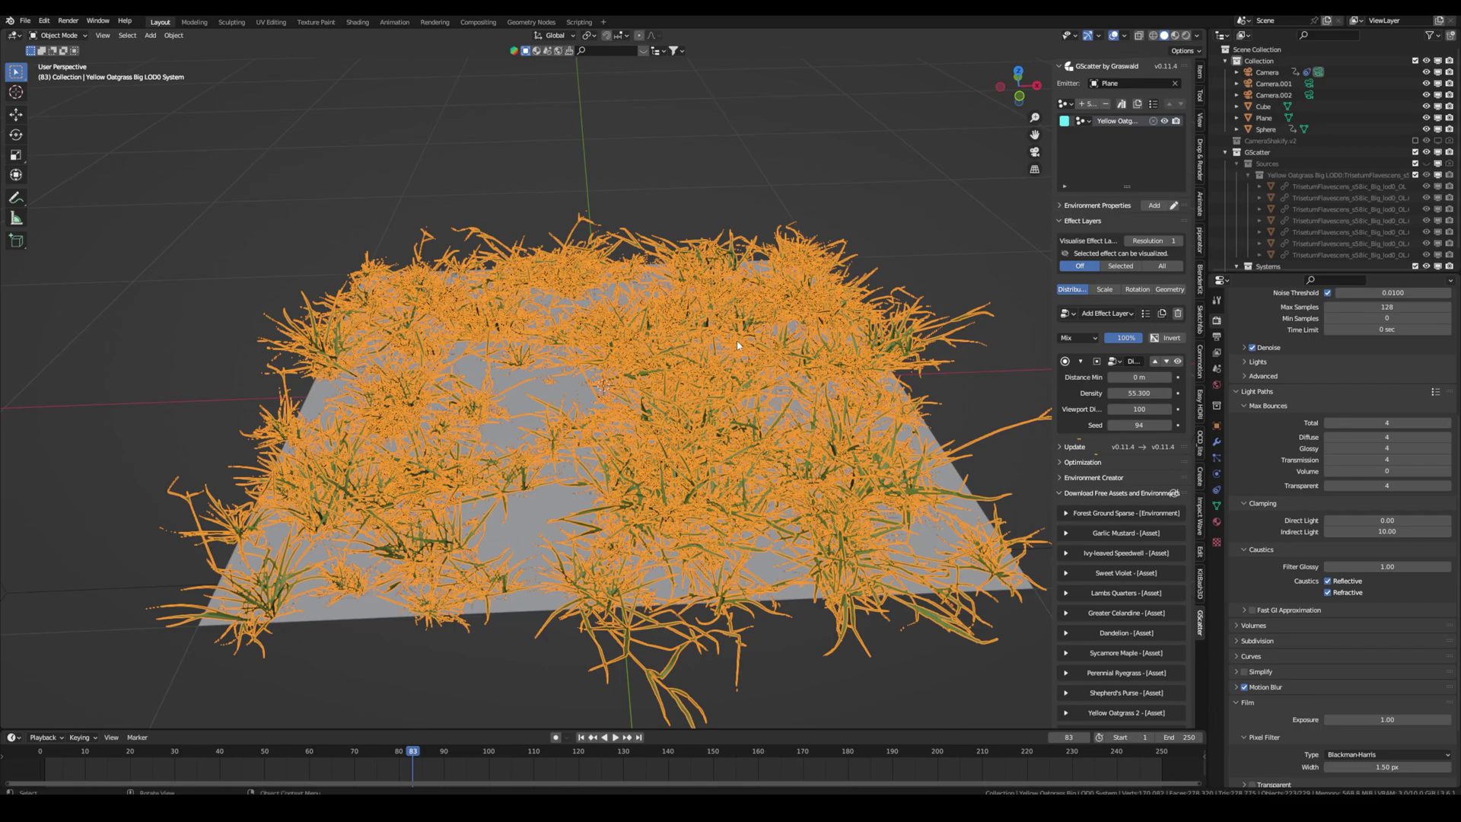
{"action": "middle_click_drag", "start_coordinate": [685, 369], "coordinate": [618, 414]}
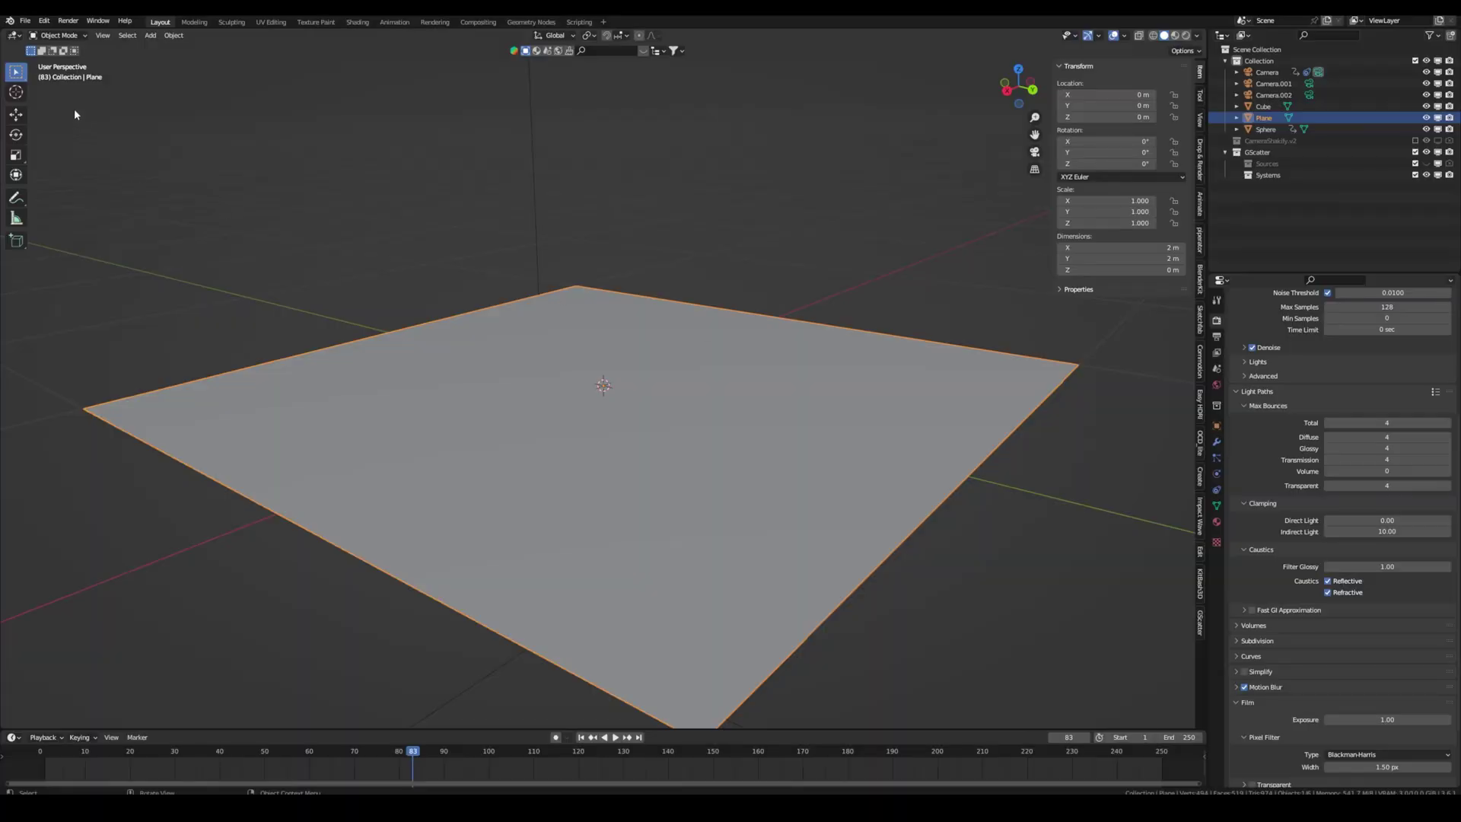
Search the installed add-ons for "materia", check the Material Library entry, and close the preferences.
{"action": "left_click", "coordinate": [43, 21]}
{"action": "left_click", "coordinate": [79, 197]}
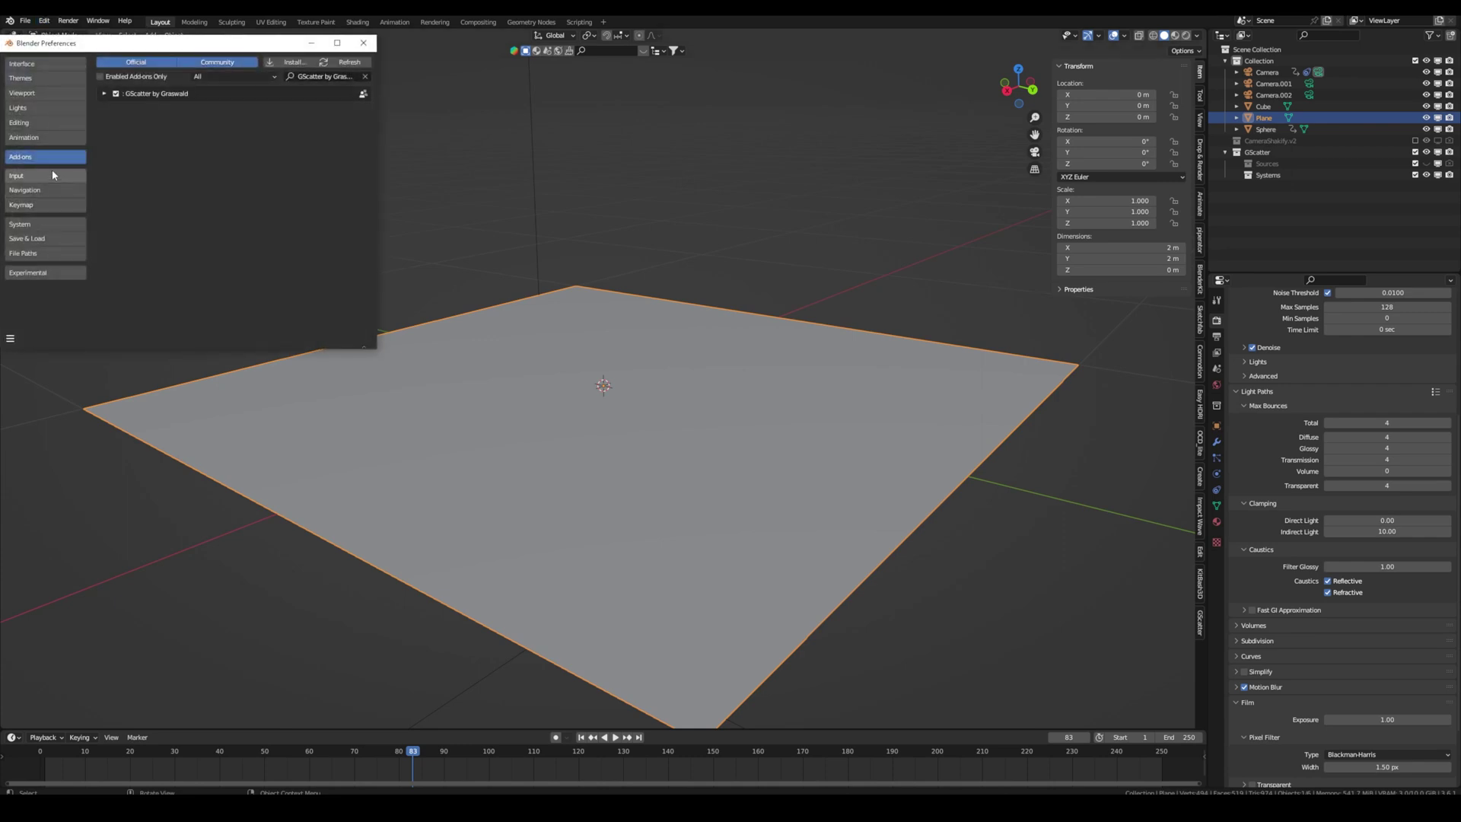
{"action": "left_click", "coordinate": [363, 76]}
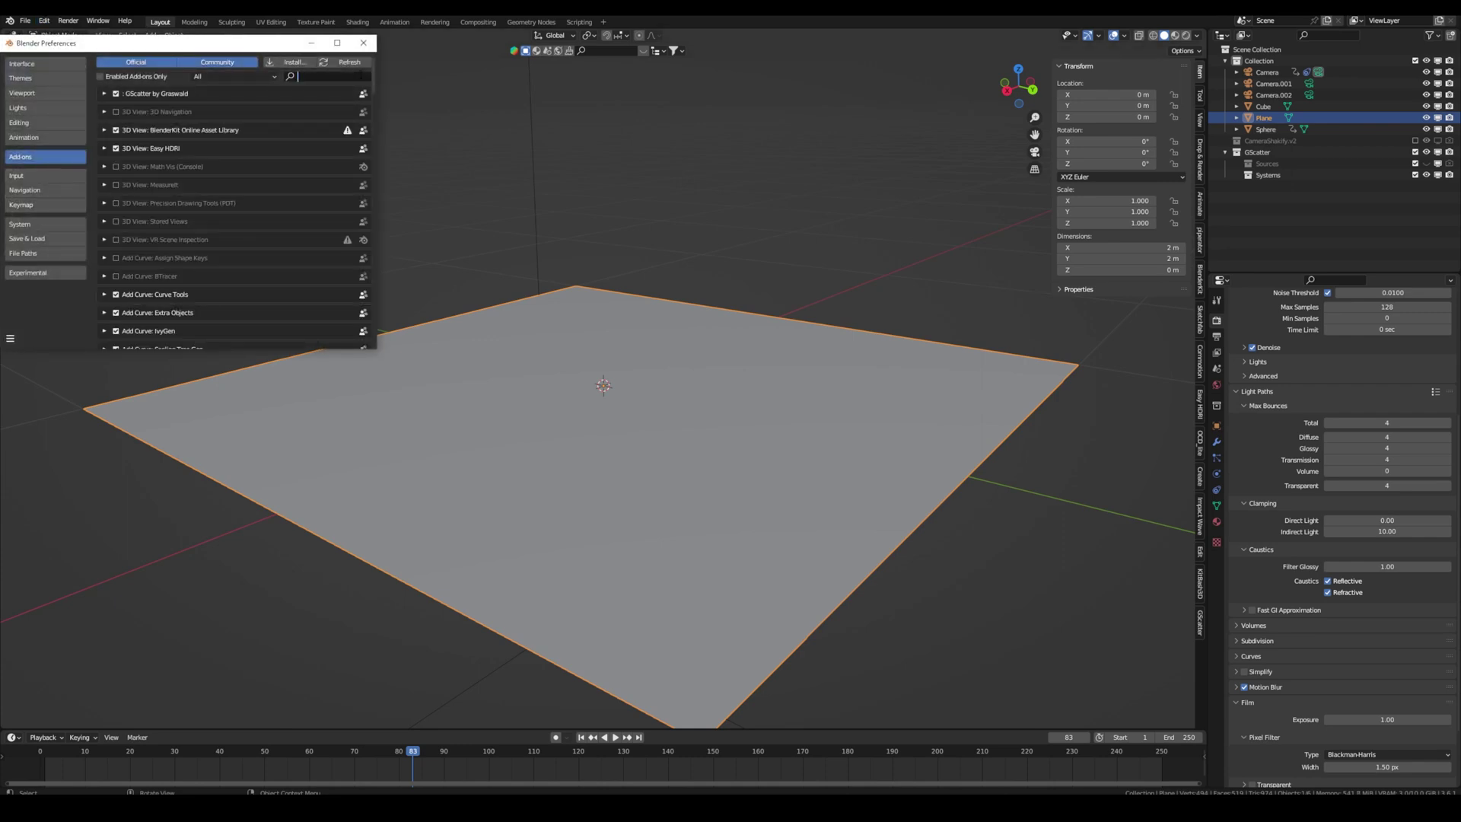
{"action": "type", "text": "materia"}
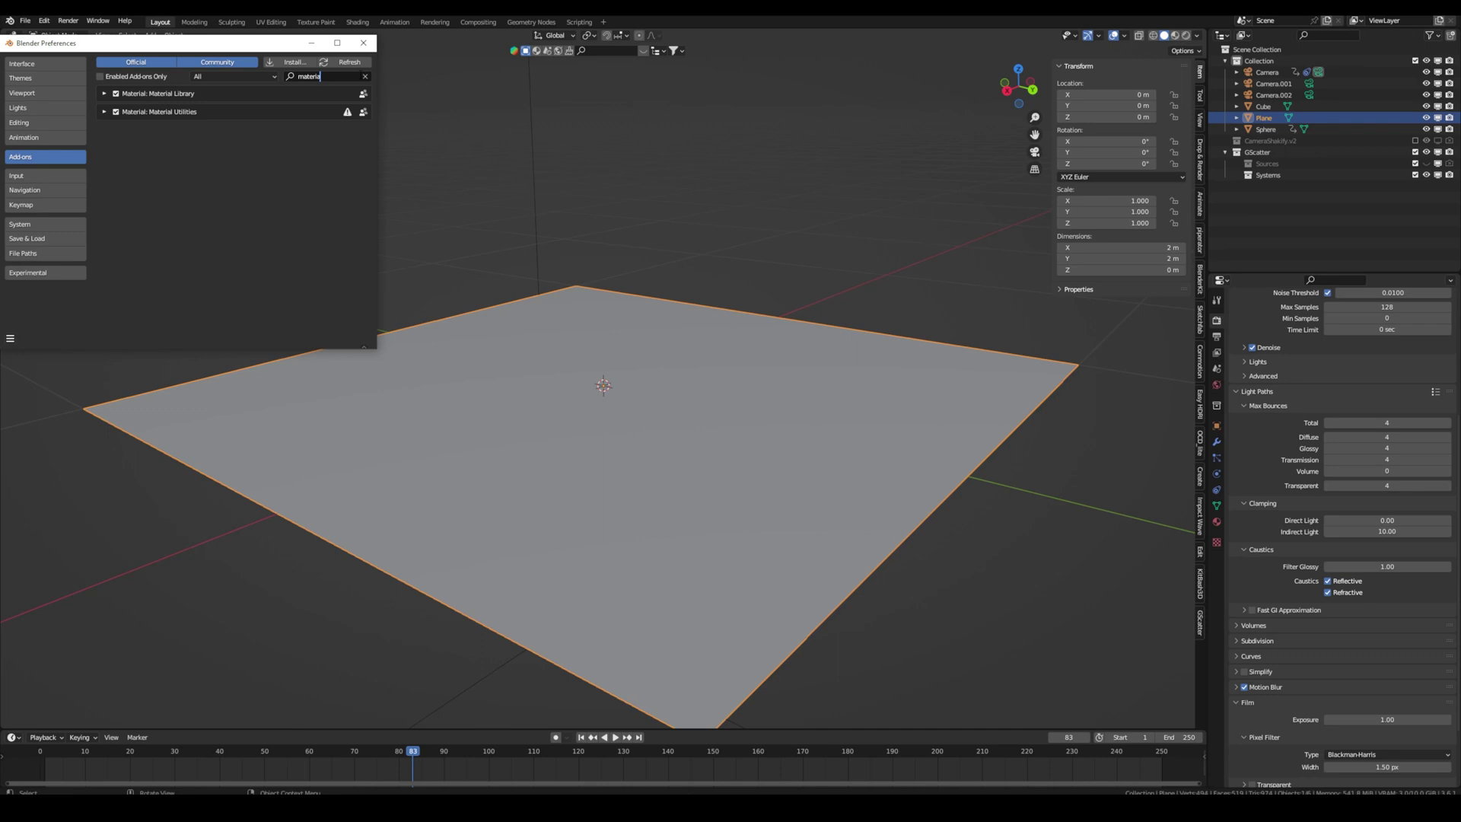
{"action": "key", "text": "Return"}
{"action": "left_click", "coordinate": [106, 94]}
{"action": "left_click", "coordinate": [105, 94]}
{"action": "left_click", "coordinate": [363, 42]}
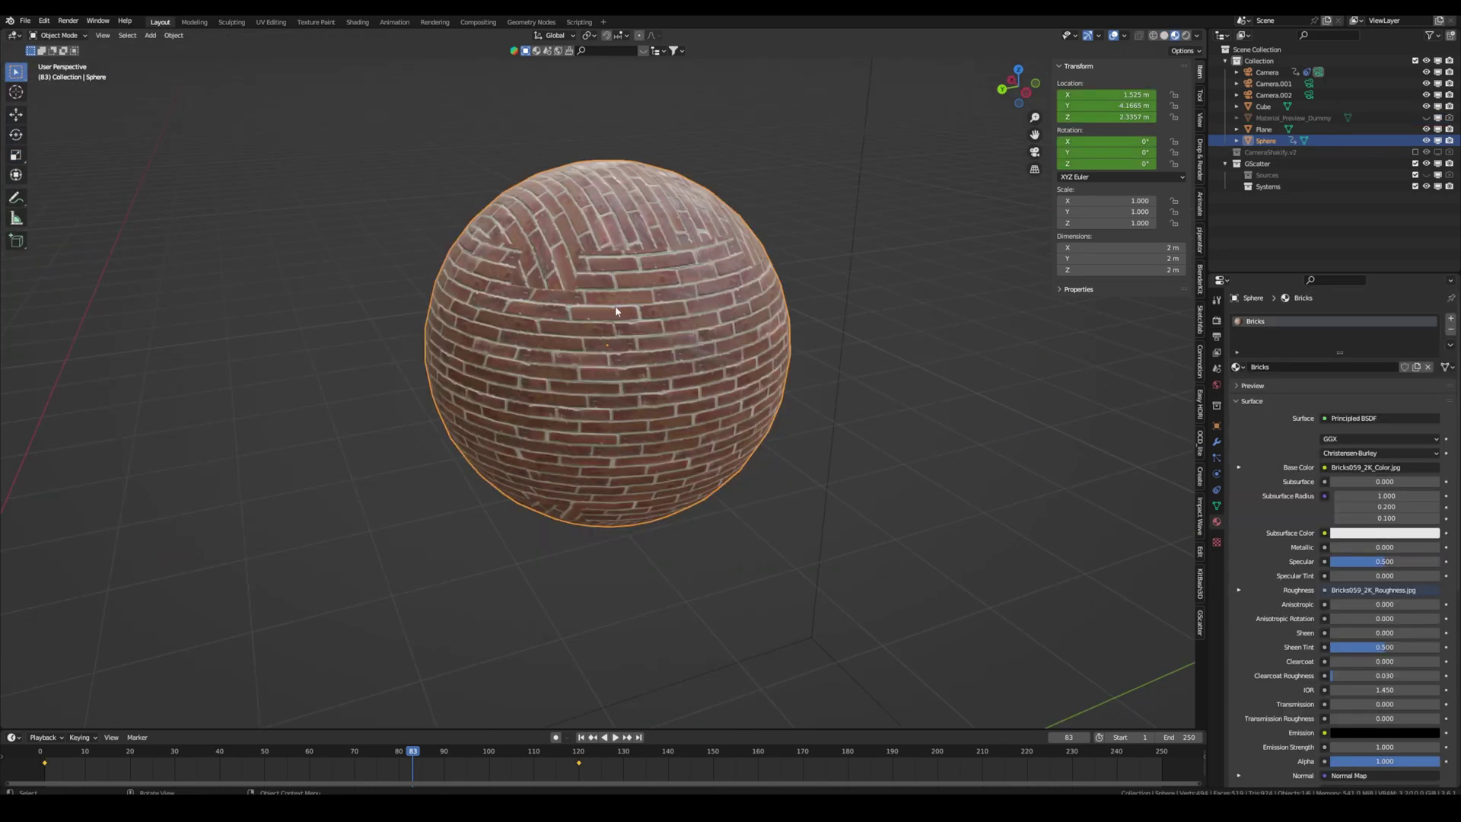
Open Material Library VX for the brick sphere and browse the materials of the Sample Materials library.
{"action": "mouse_move", "coordinate": [616, 311]}
{"action": "middle_mouse_down"}
{"action": "mouse_move", "coordinate": [715, 308]}
{"action": "mouse_move", "coordinate": [451, 338]}
{"action": "mouse_move", "coordinate": [640, 311]}
{"action": "middle_mouse_up"}
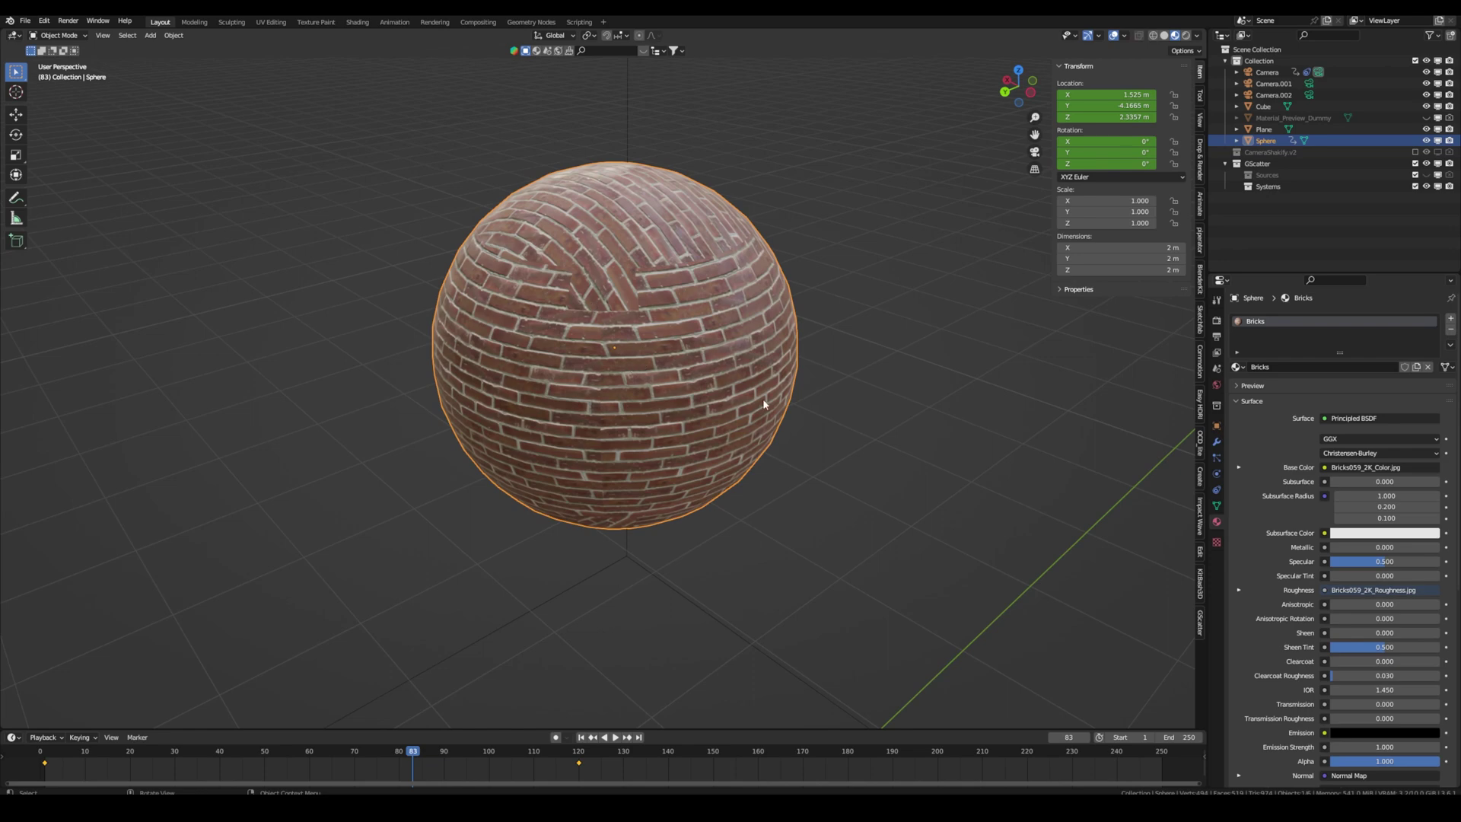
{"action": "scroll", "coordinate": [1293, 559], "scroll_direction": "down", "scroll_amount": 10}
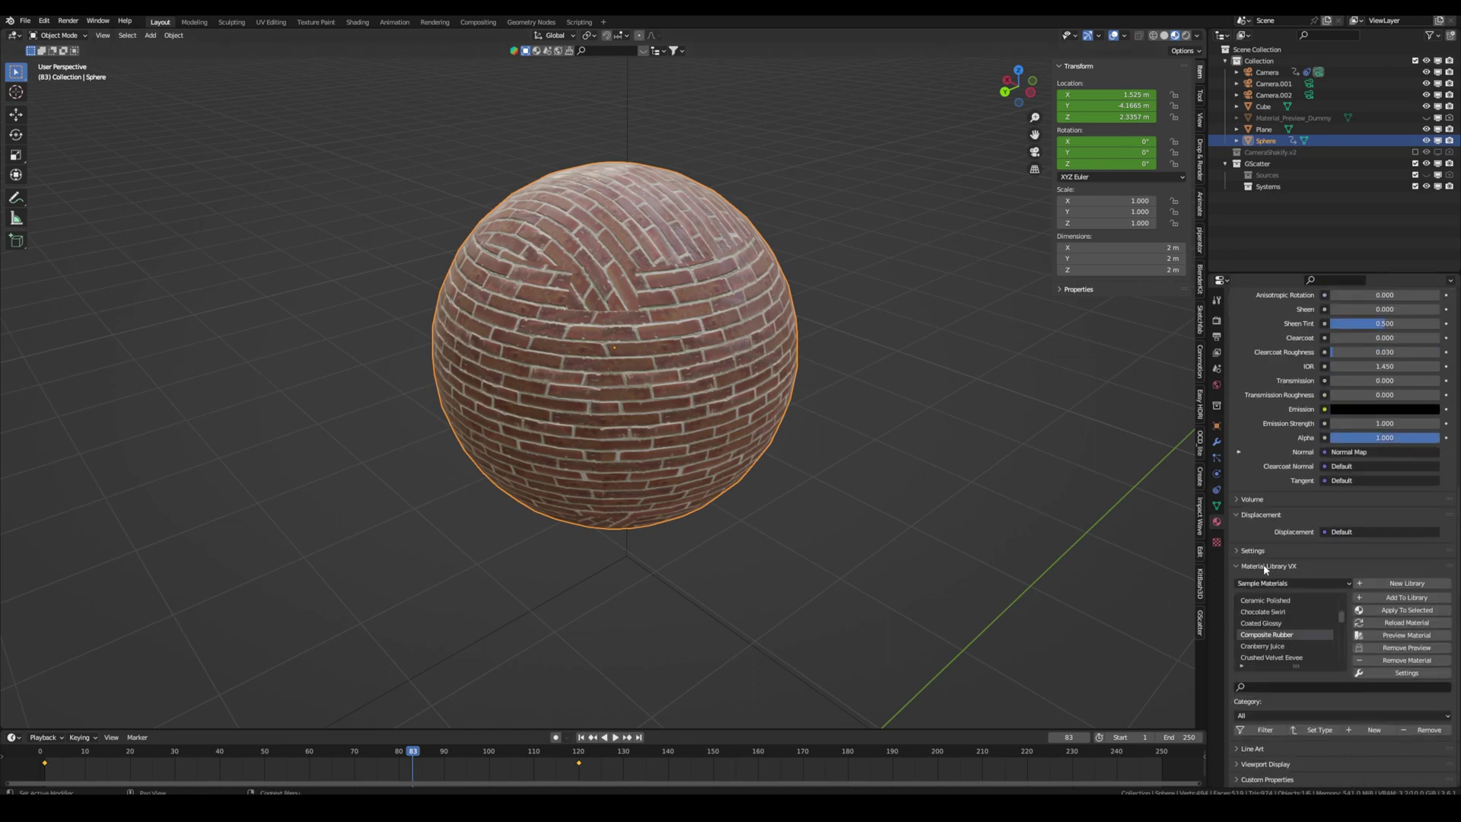
{"action": "left_click", "coordinate": [1266, 567]}
{"action": "left_click", "coordinate": [1295, 734]}
{"action": "scroll", "coordinate": [1286, 681], "scroll_direction": "down", "scroll_amount": 4}
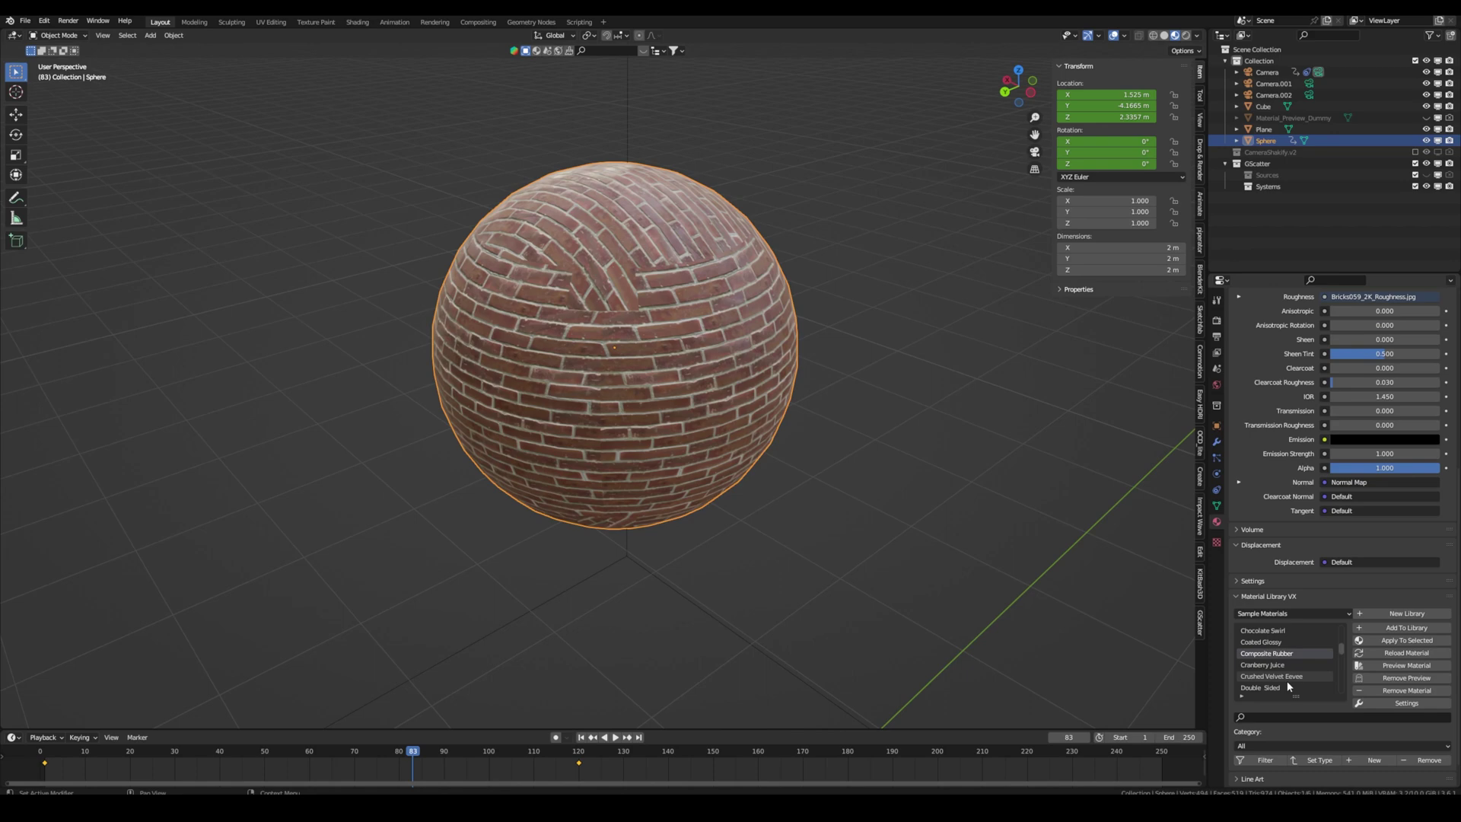
{"action": "left_click", "coordinate": [1263, 613]}
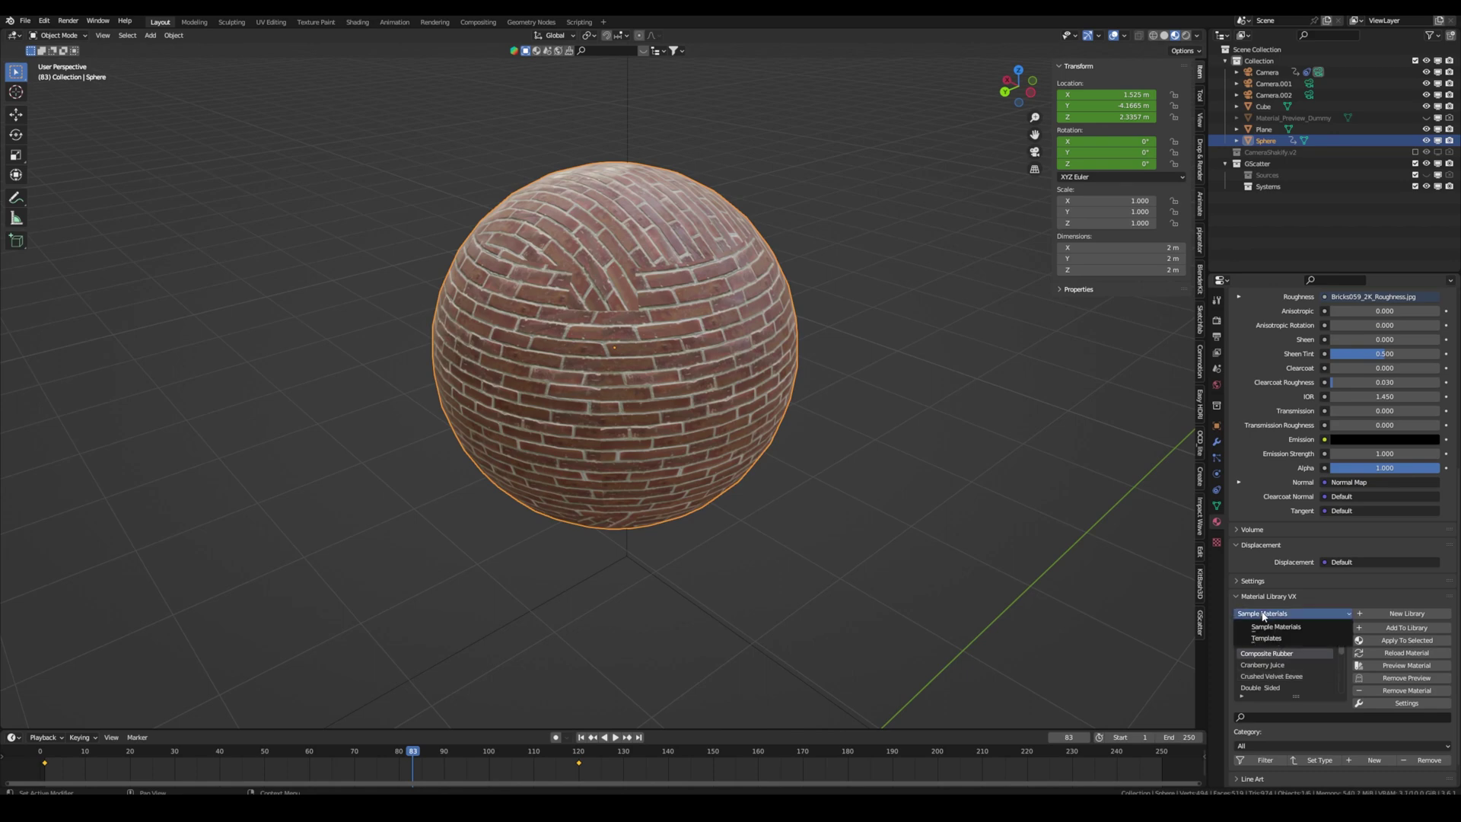
{"action": "left_click", "coordinate": [1291, 631]}
{"action": "scroll", "coordinate": [1270, 670], "scroll_direction": "down", "scroll_amount": 3}
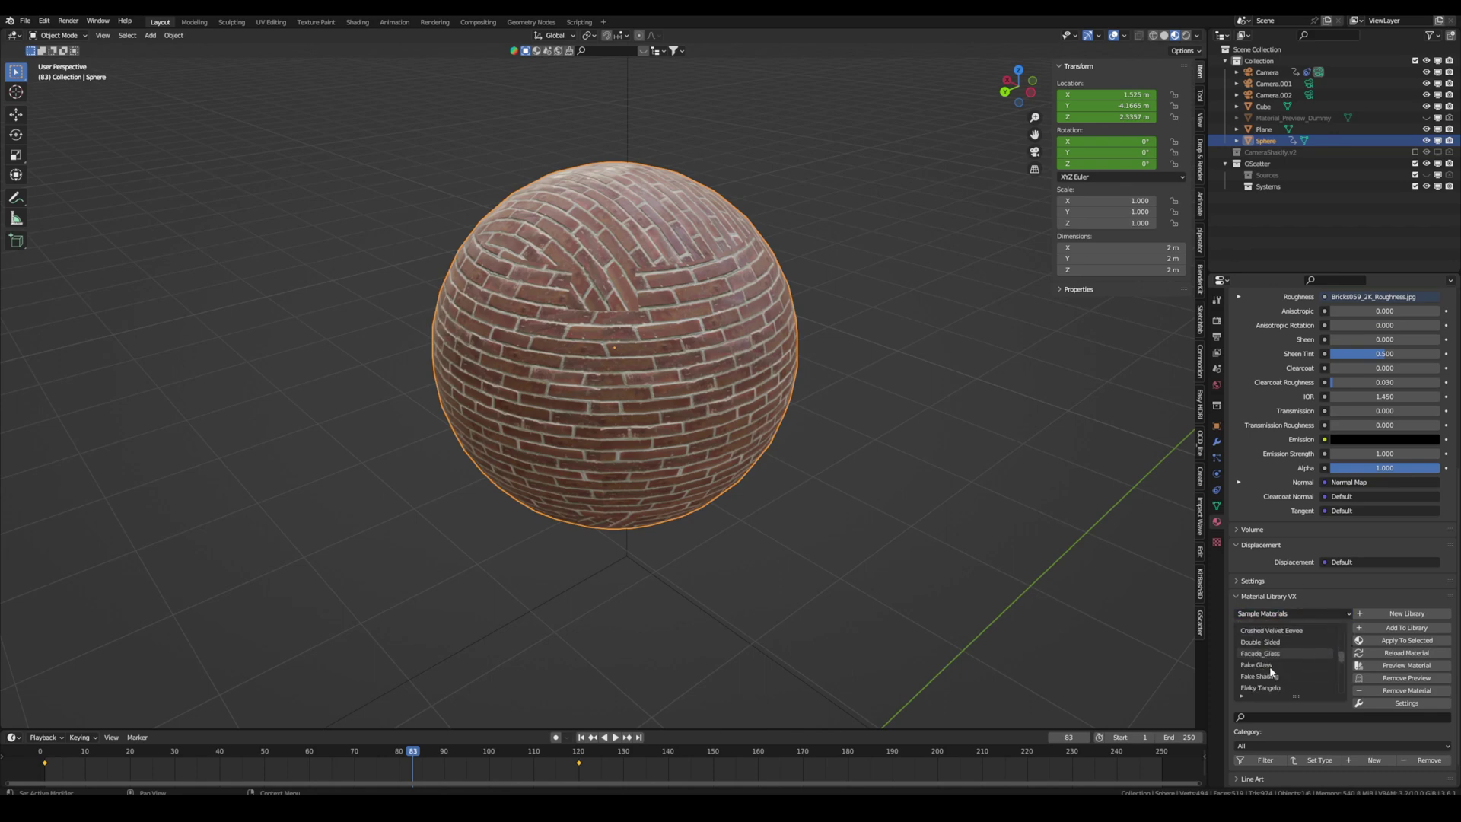
{"action": "left_click", "coordinate": [1269, 667]}
{"action": "left_click", "coordinate": [1271, 656]}
Apply the Facade_Glass material from the Sample Materials library to the sphere and inspect its surface.
{"action": "middle_click_drag", "start_coordinate": [694, 323], "coordinate": [674, 352]}
{"action": "scroll", "coordinate": [672, 352], "scroll_direction": "up", "scroll_amount": 5}
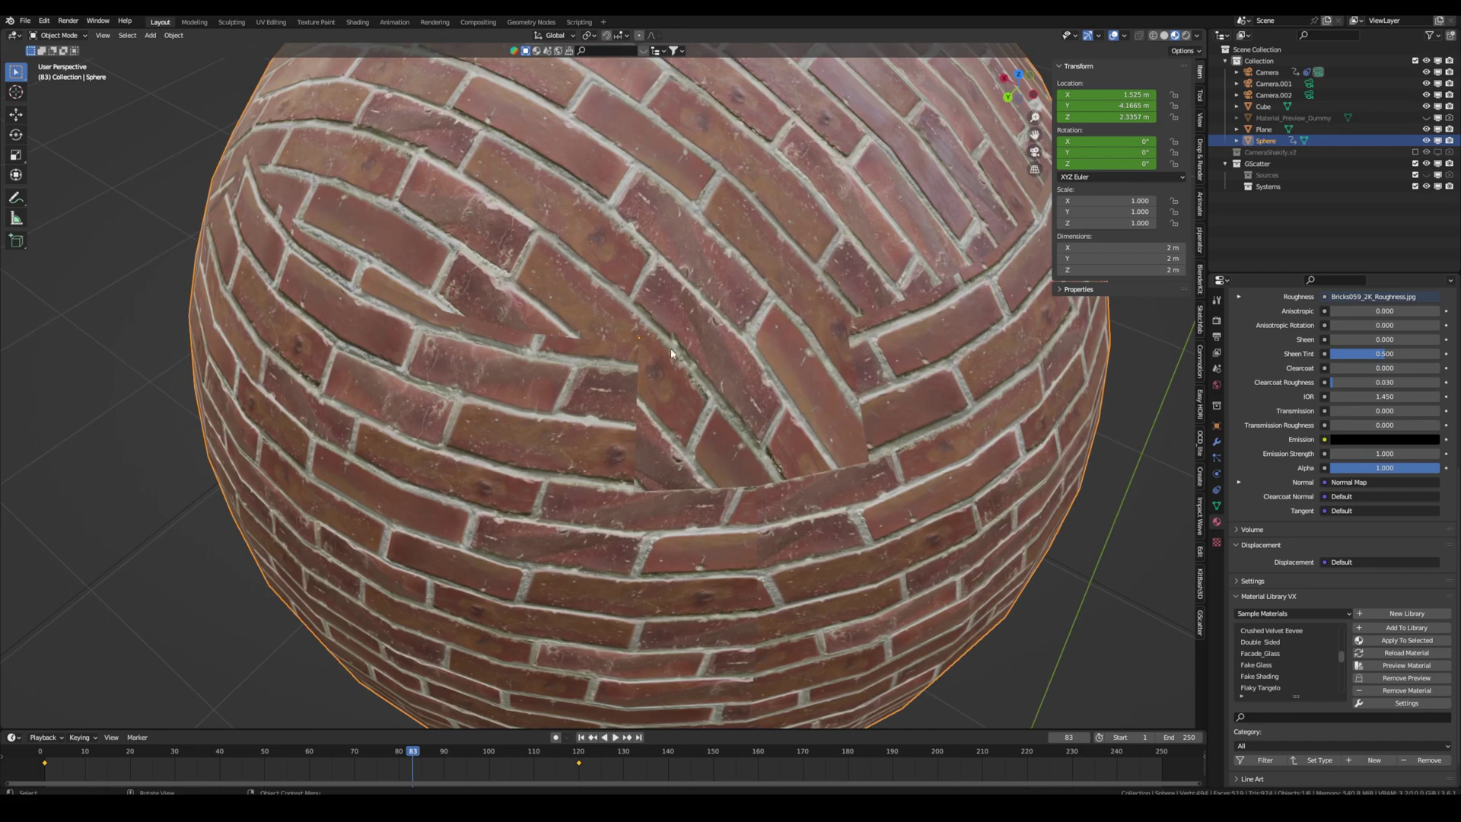
{"action": "scroll", "coordinate": [833, 480], "scroll_direction": "down", "scroll_amount": 4}
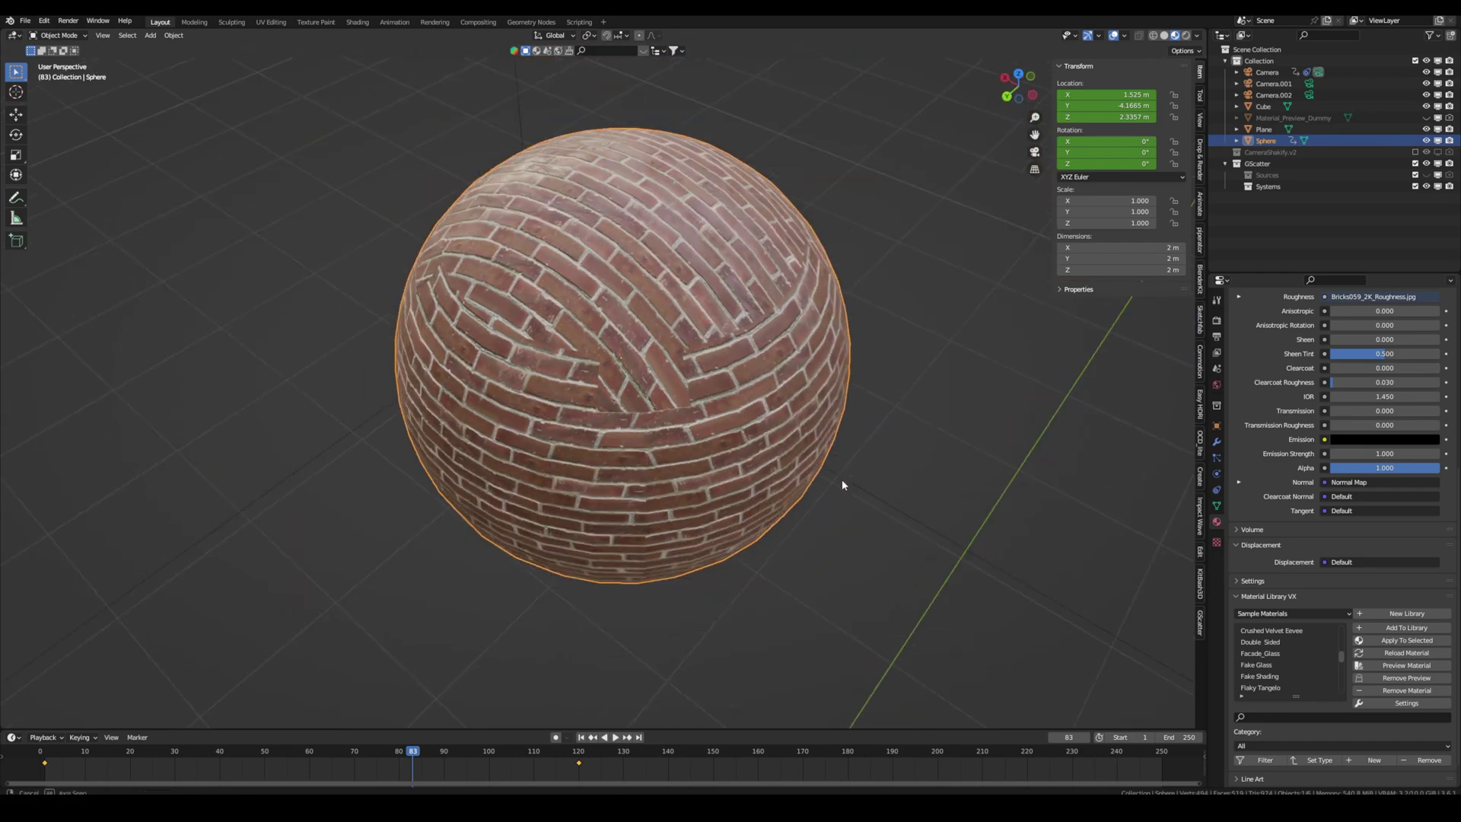
{"action": "scroll", "coordinate": [1263, 659], "scroll_direction": "down", "scroll_amount": 3}
{"action": "scroll", "coordinate": [1286, 647], "scroll_direction": "up", "scroll_amount": 3}
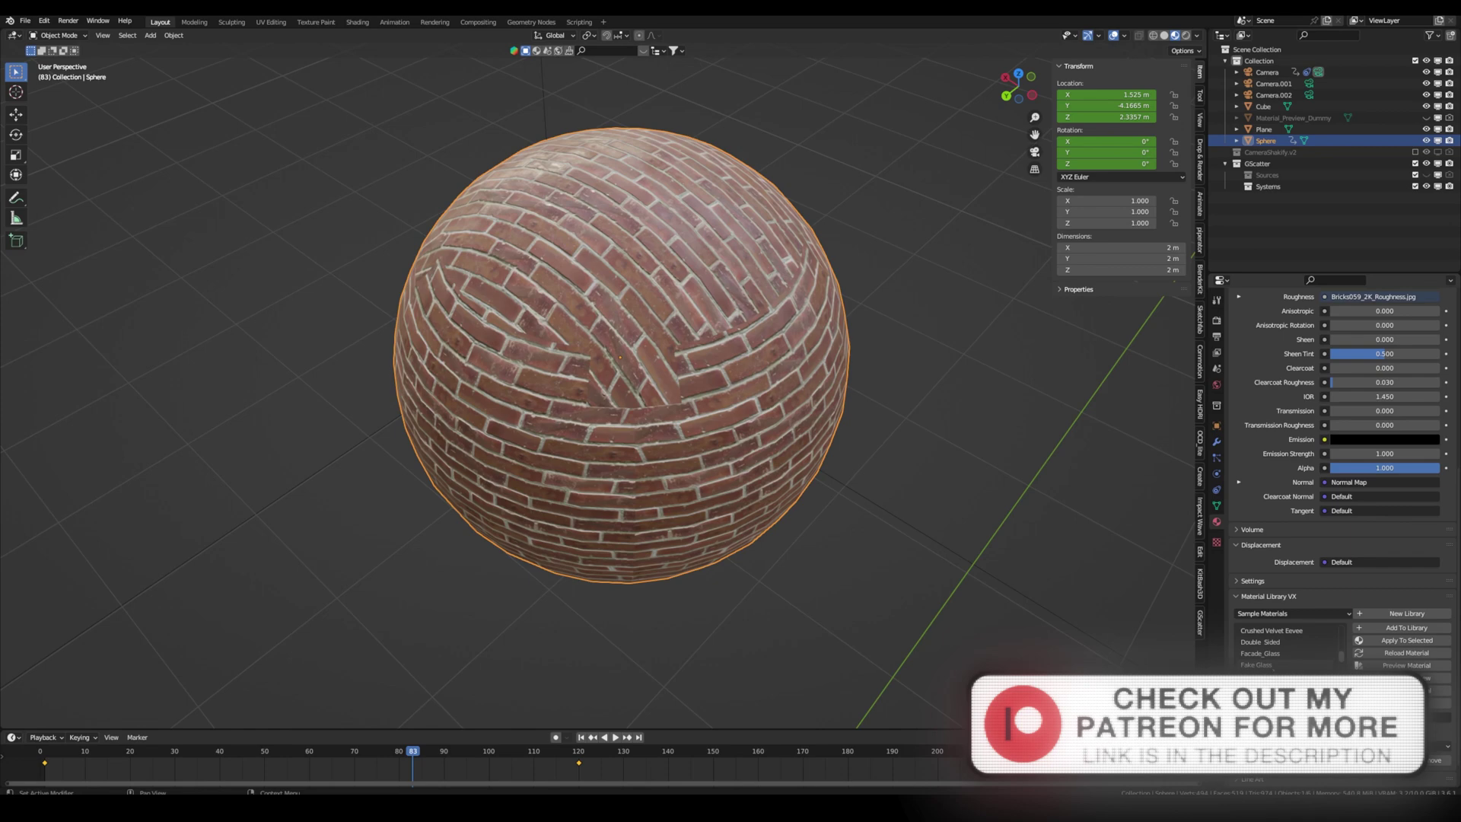
{"action": "left_click", "coordinate": [1287, 656]}
{"action": "left_click", "coordinate": [1399, 643]}
{"action": "middle_click_drag", "start_coordinate": [657, 311], "coordinate": [693, 234]}
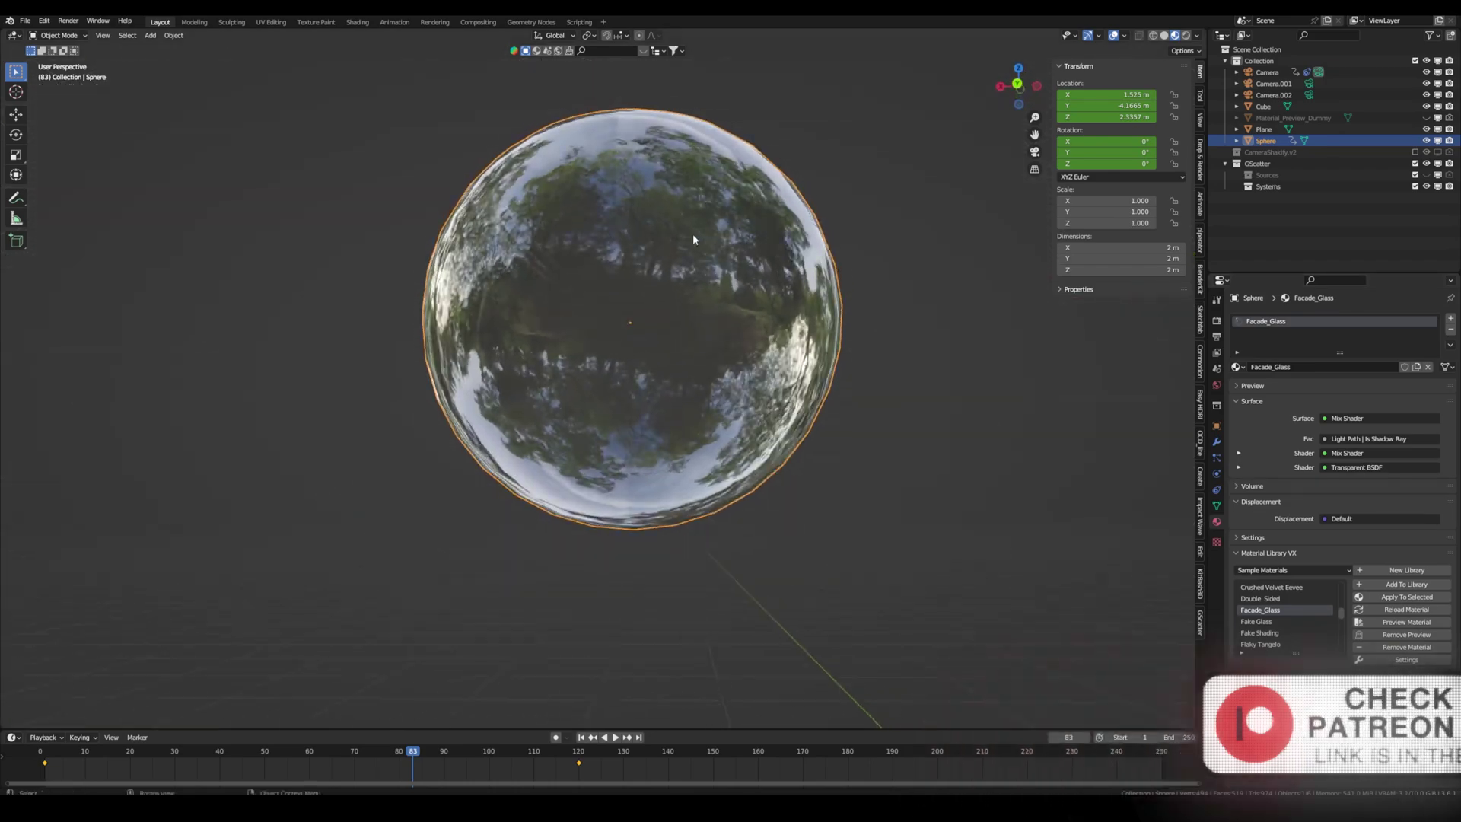
{"action": "scroll", "coordinate": [705, 267], "scroll_direction": "up", "scroll_amount": 3}
{"action": "scroll", "coordinate": [676, 298], "scroll_direction": "down", "scroll_amount": 3}
Apply the wood material from the Sample Materials library to the sphere.
{"action": "scroll", "coordinate": [1272, 624], "scroll_direction": "down", "scroll_amount": 8}
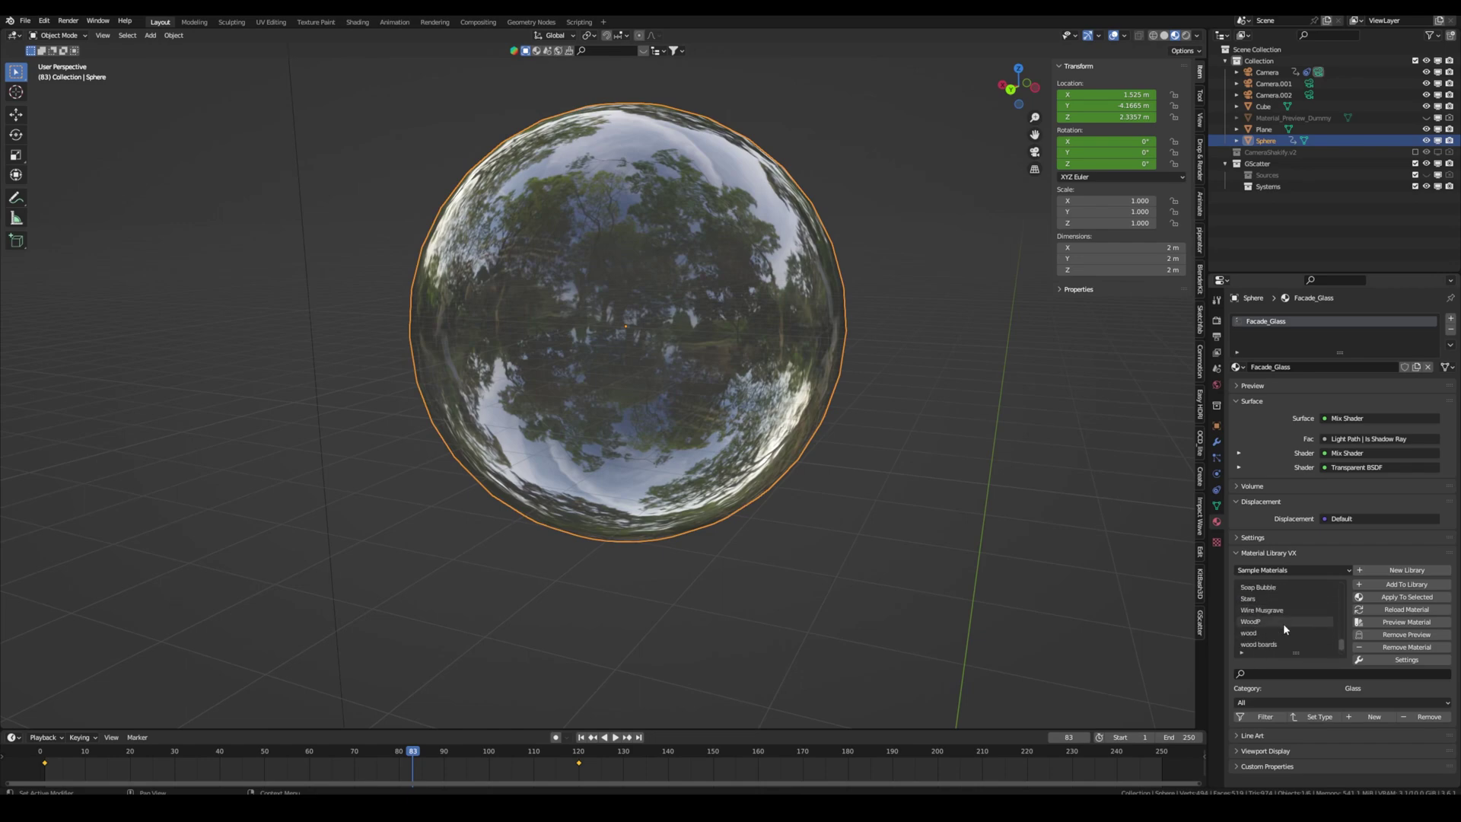
{"action": "left_click", "coordinate": [1276, 631]}
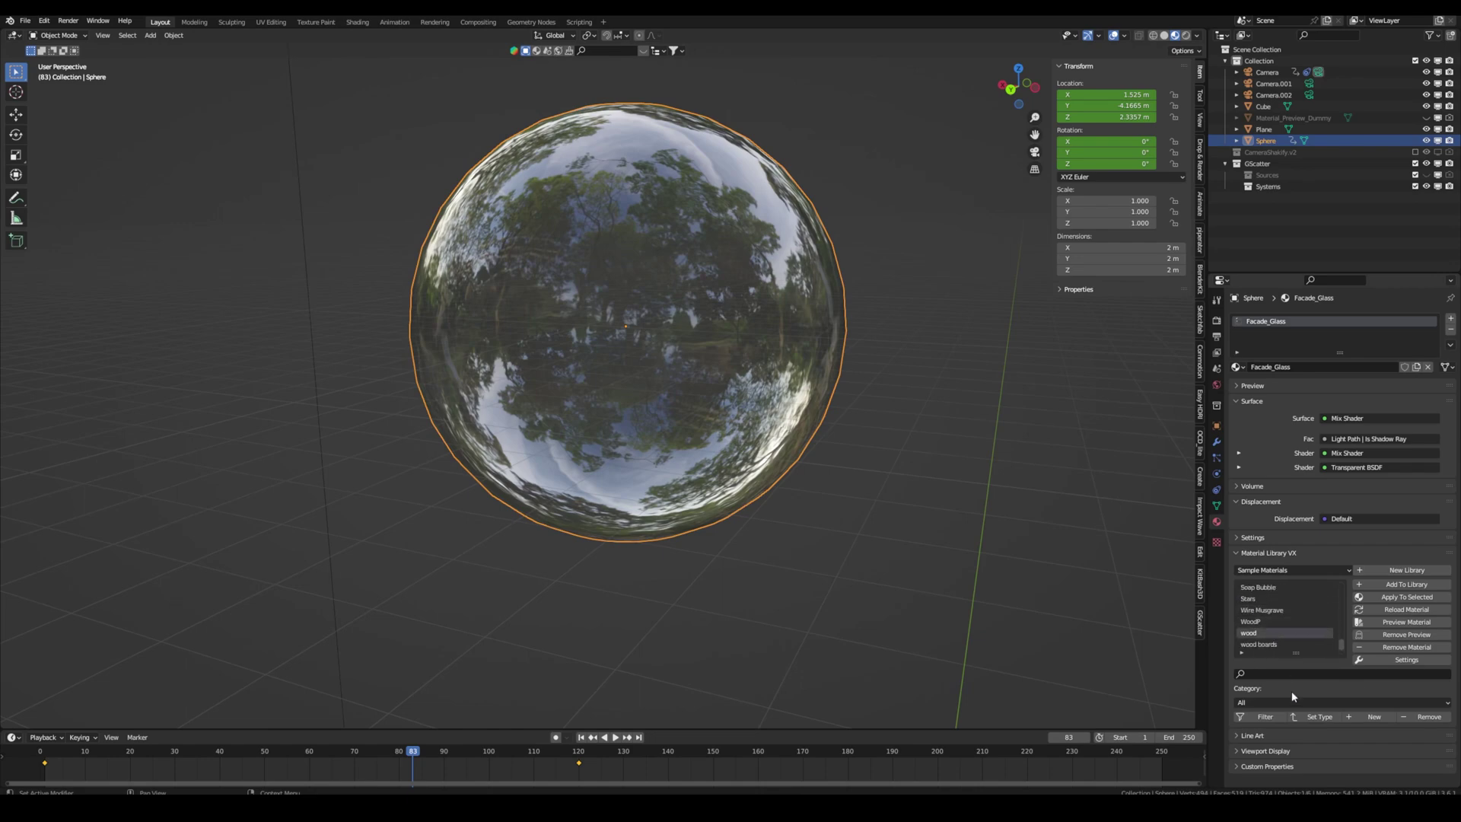
{"action": "left_click", "coordinate": [1403, 598]}
{"action": "scroll", "coordinate": [664, 313], "scroll_direction": "up", "scroll_amount": 4}
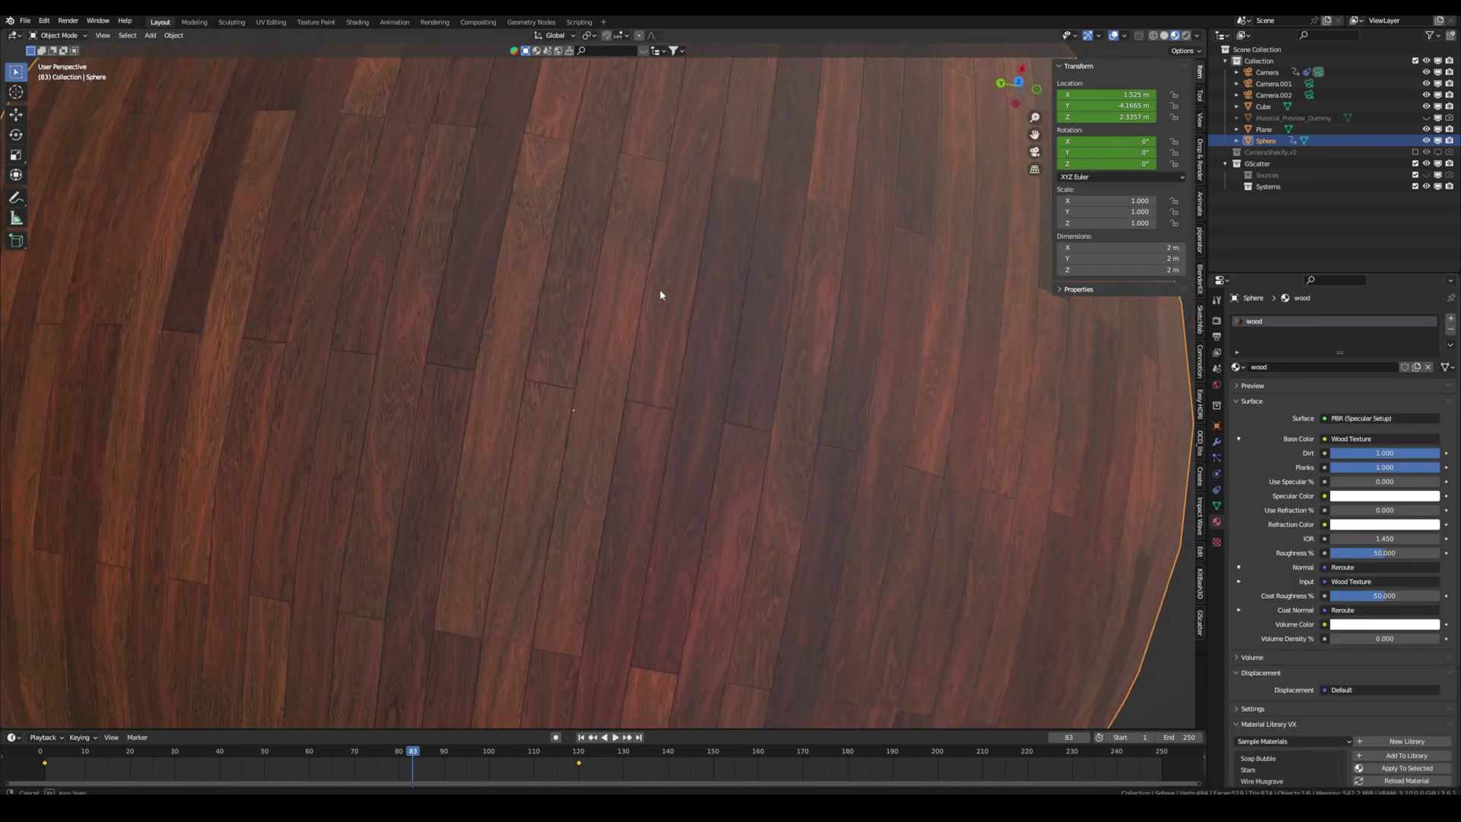
{"action": "scroll", "coordinate": [662, 297], "scroll_direction": "down", "scroll_amount": 4}
{"action": "middle_click_drag", "start_coordinate": [663, 297], "coordinate": [730, 276]}
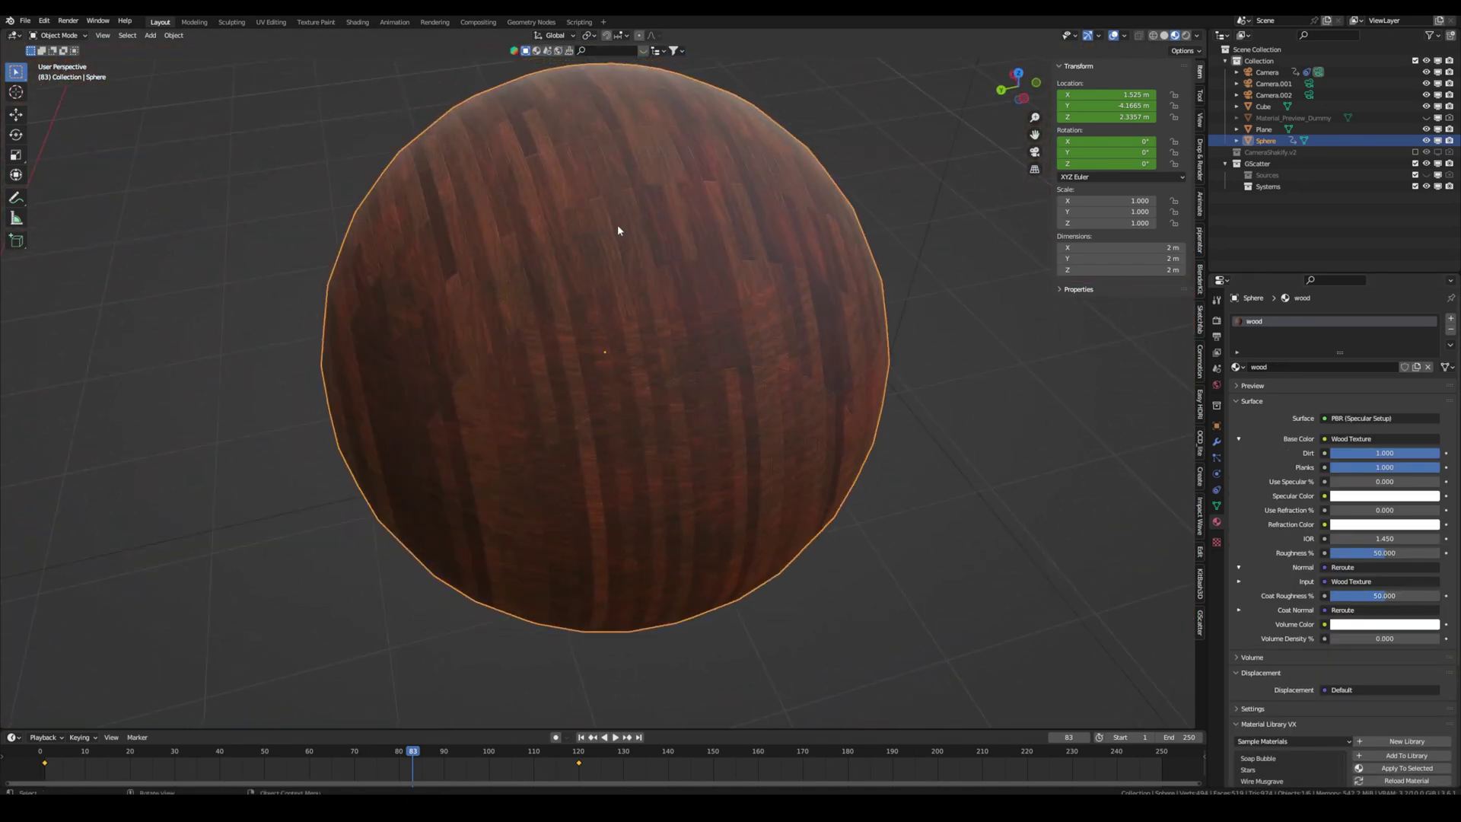